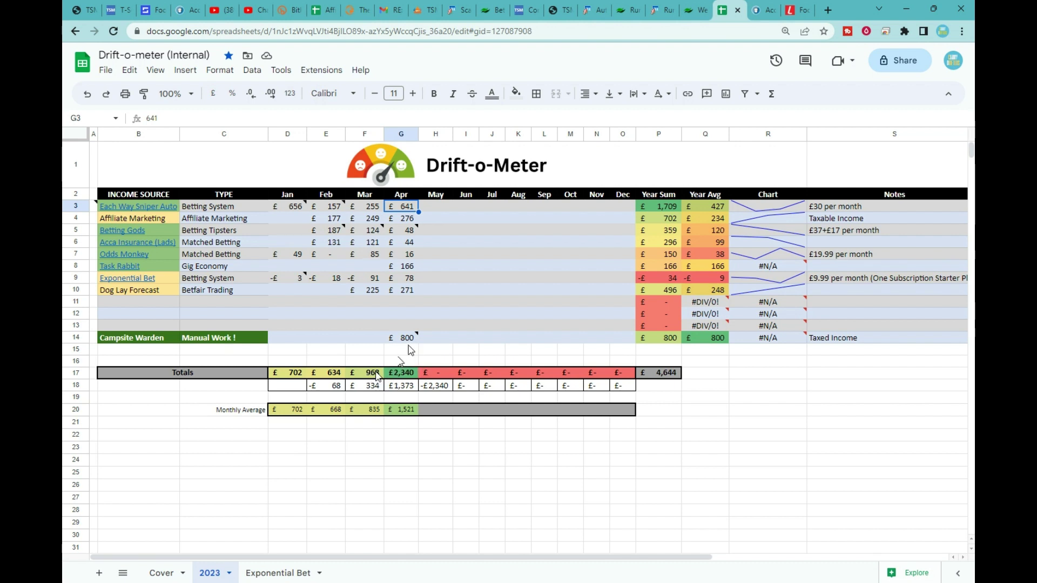
Review the April figures for Each Way Sniper, Affiliate Marketing and Betting Gods in the 2023 sheet.
{"action": "mouse_move", "coordinate": [400, 344]}
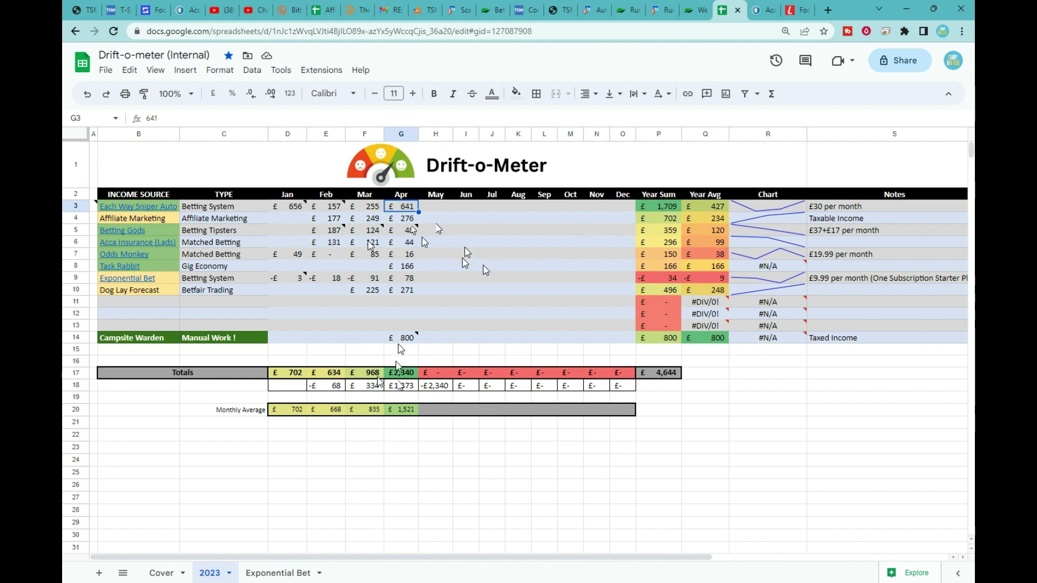
{"action": "key", "text": "Down"}
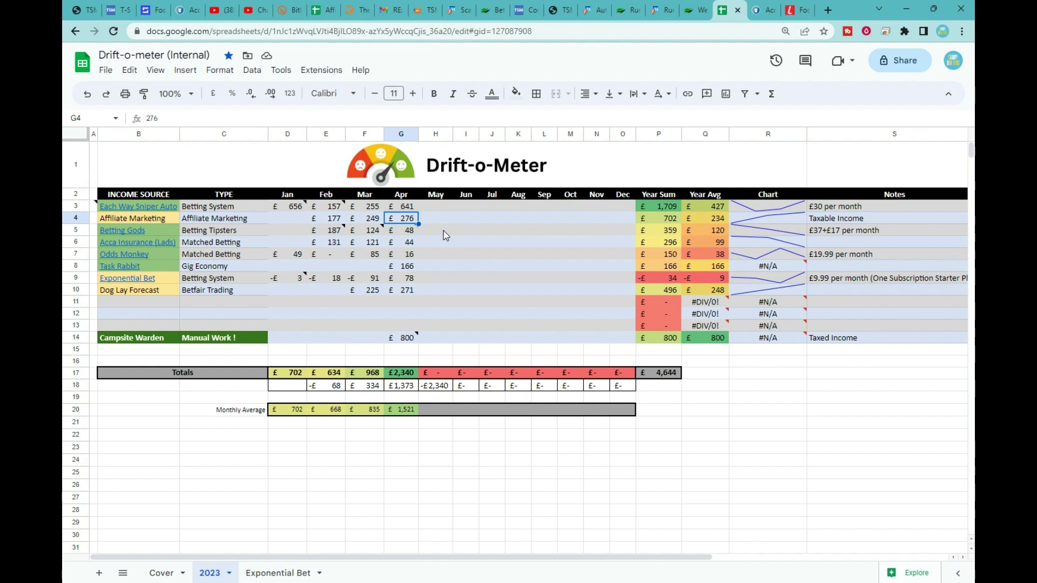
{"action": "key", "text": "Down"}
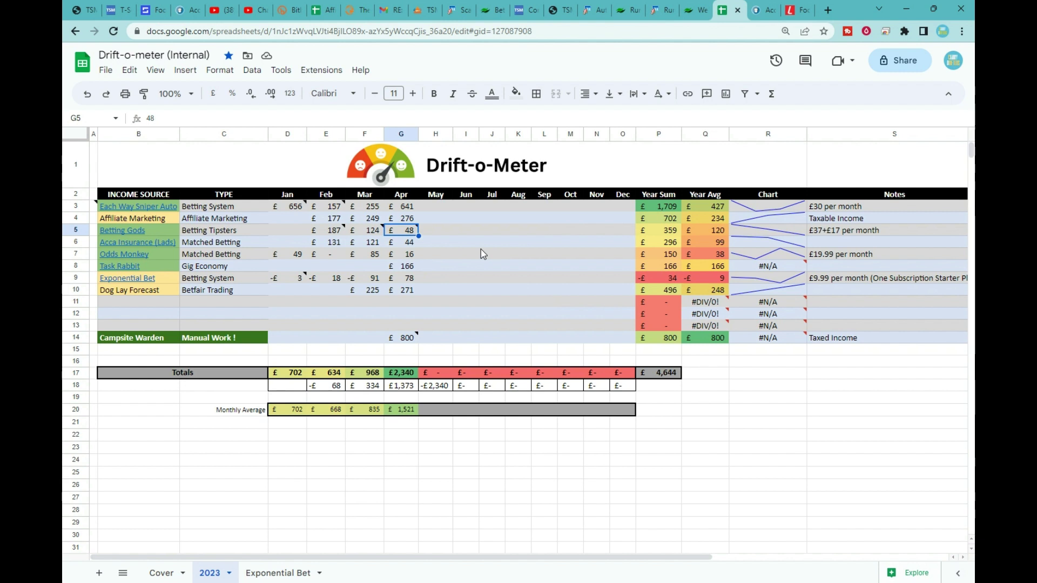
{"action": "mouse_move", "coordinate": [412, 236]}
{"action": "mouse_move", "coordinate": [405, 235]}
{"action": "mouse_move", "coordinate": [340, 236]}
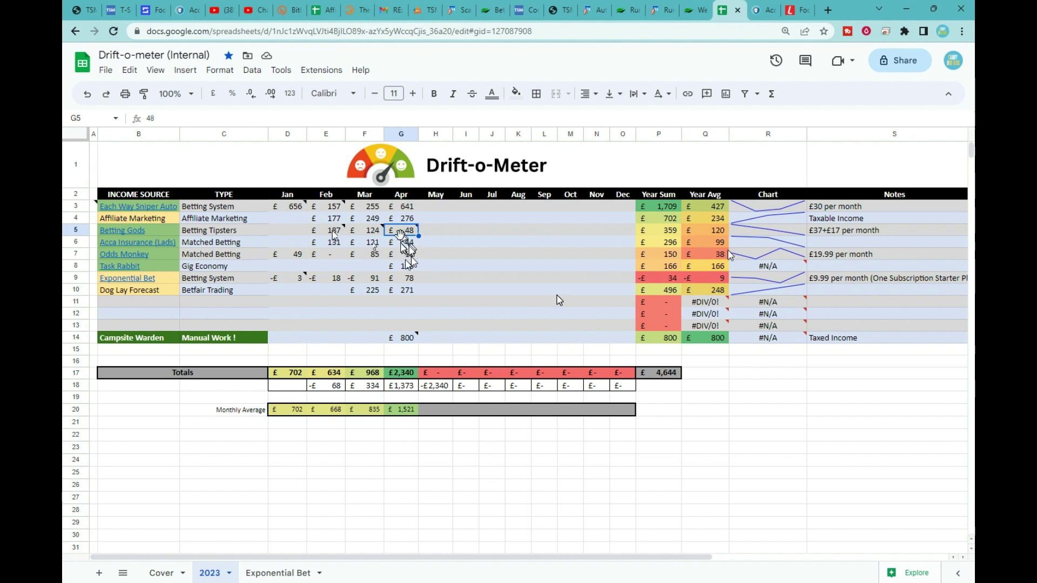
Sum the April matched betting cells G6:G7, and check the April figures for Task Rabbit and Exponential Bet.
{"action": "left_click", "coordinate": [410, 256]}
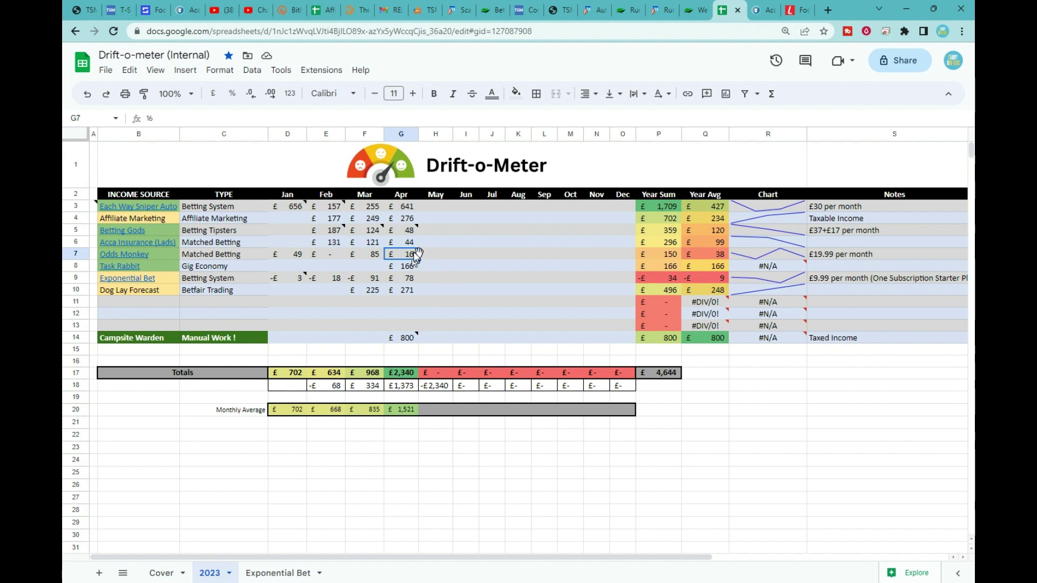
{"action": "key", "text": "shift+Up"}
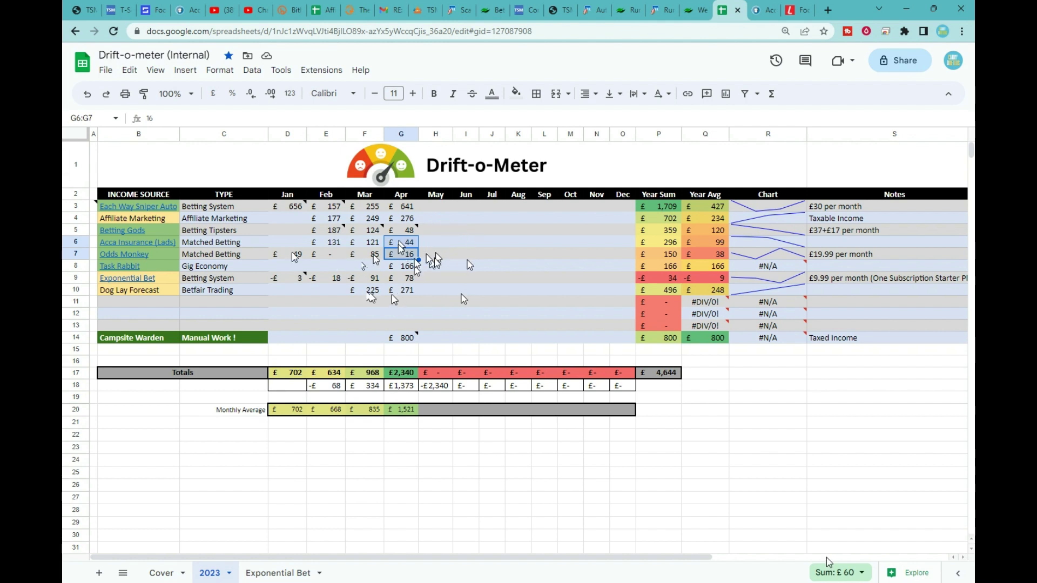
{"action": "left_click", "coordinate": [409, 266]}
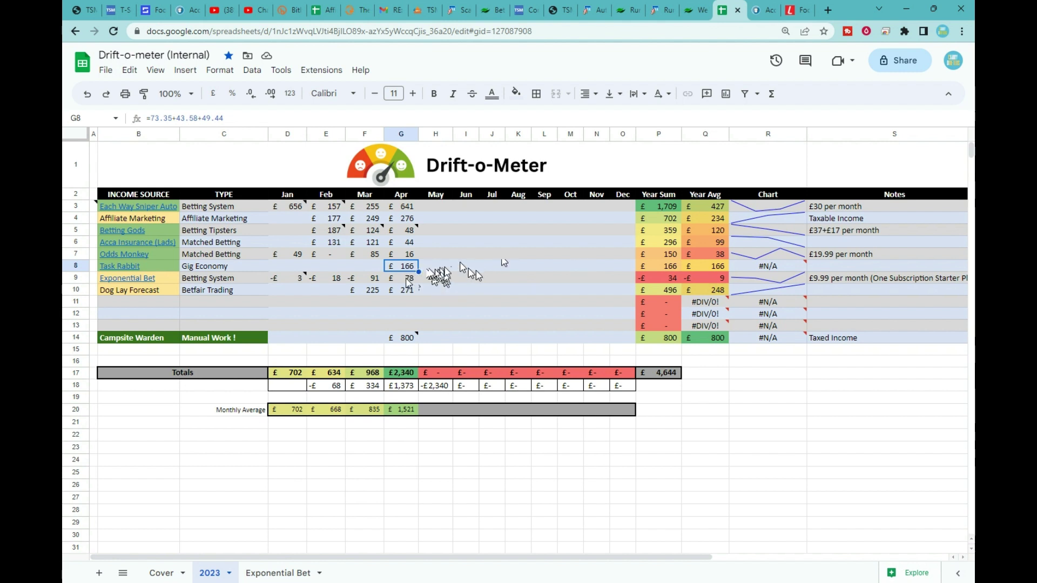
{"action": "left_click", "coordinate": [408, 280]}
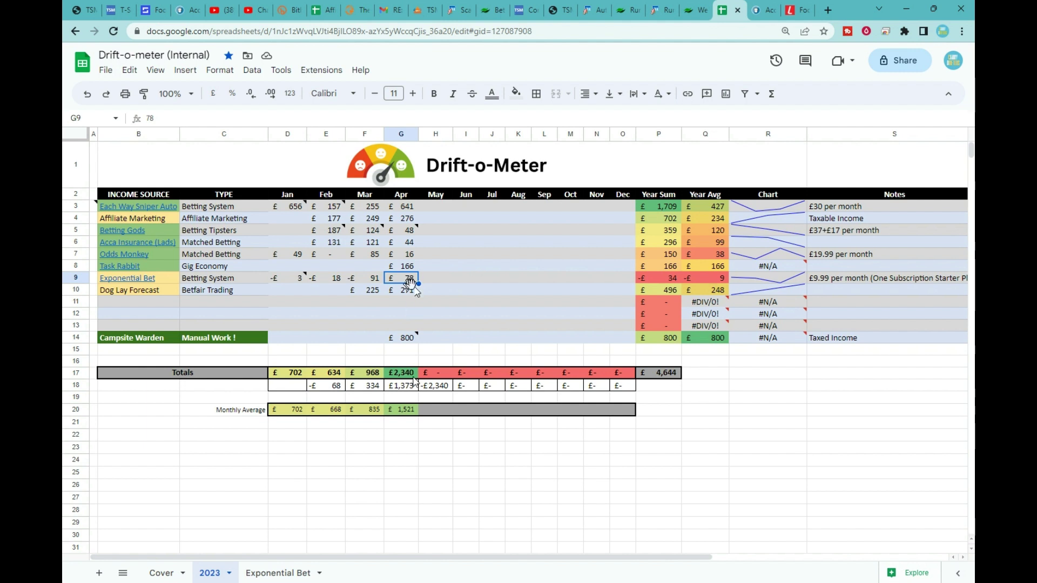
Open the Exponential Bet sheet and examine the Sure Favs row's profit and points cells.
{"action": "left_click", "coordinate": [256, 573]}
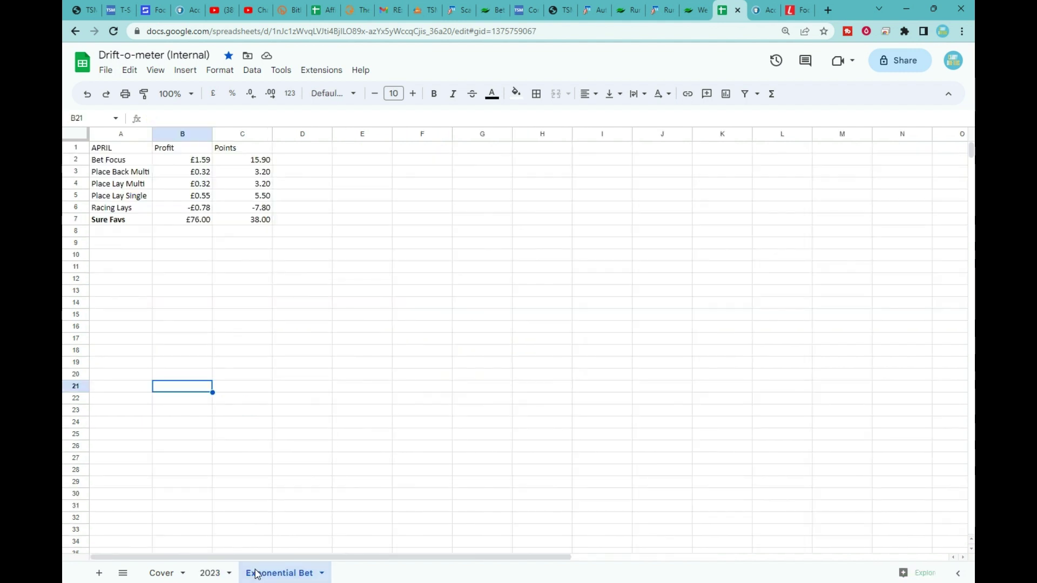
{"action": "key", "text": "Up"}
{"action": "key", "text": "Up"}
{"action": "key", "text": "Up"}
{"action": "key", "text": "Up"}
{"action": "key", "text": "Up"}
{"action": "key", "text": "Up"}
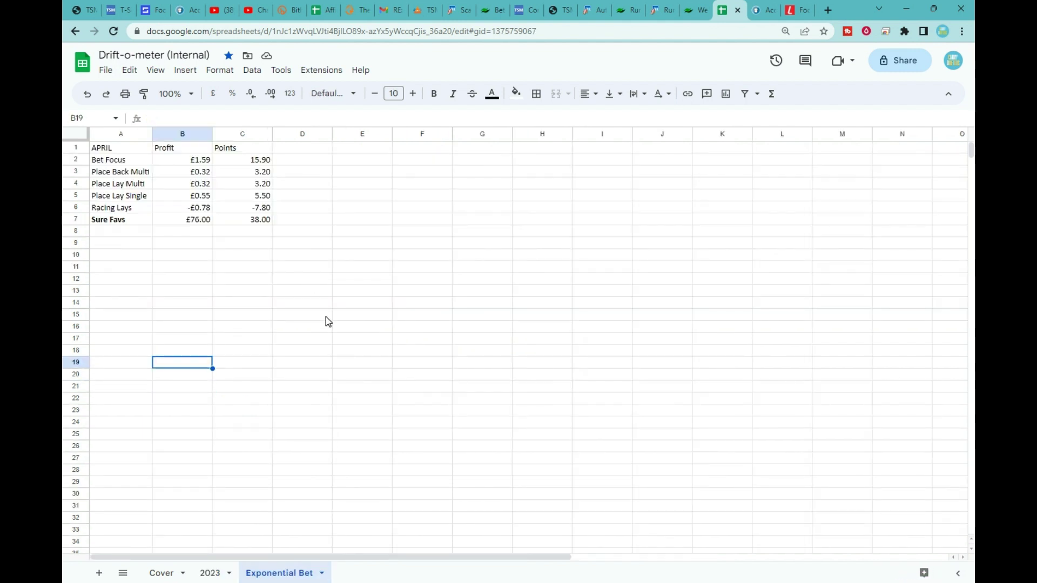
{"action": "key", "text": "Up"}
{"action": "key", "text": "Up"}
{"action": "key", "text": "Up"}
{"action": "key", "text": "Up"}
{"action": "key", "text": "Up"}
{"action": "key", "text": "Up"}
{"action": "key", "text": "Up"}
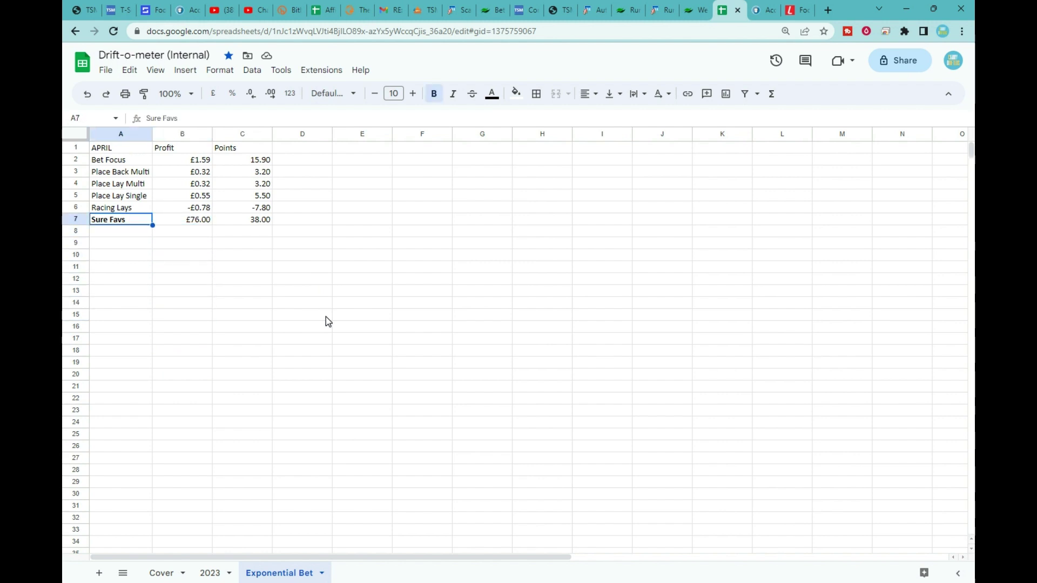
{"action": "key", "text": "Right"}
{"action": "key", "text": "Right"}
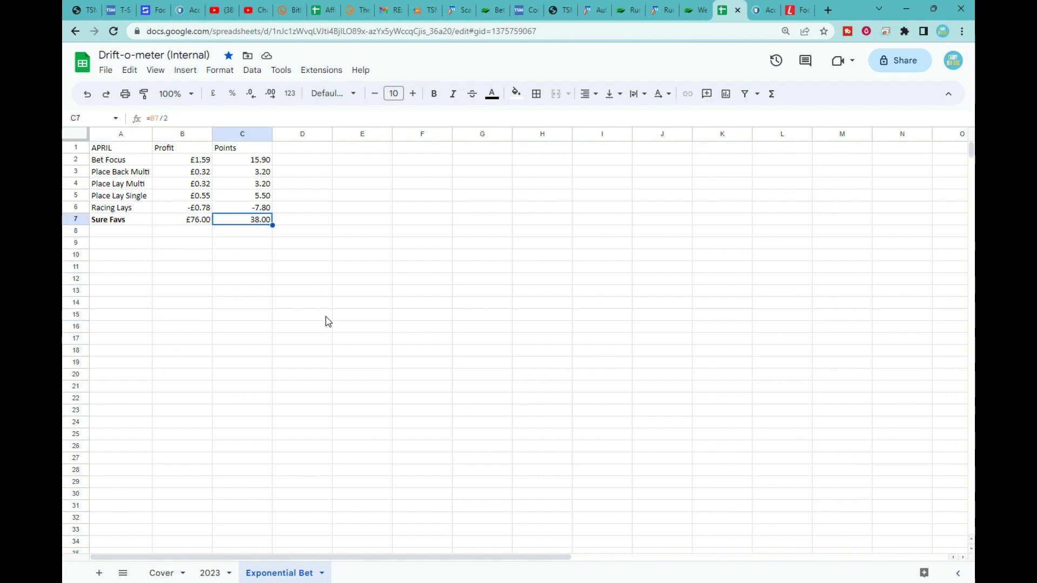
Enter £2 in D7 beside the Sure Favs points and .1 in D6 beside the Racing Lays points.
{"action": "key", "text": "Left"}
{"action": "key", "text": "Right"}
{"action": "key", "text": "Right"}
{"action": "type", "text": "£\""}
{"action": "key", "text": "Return"}
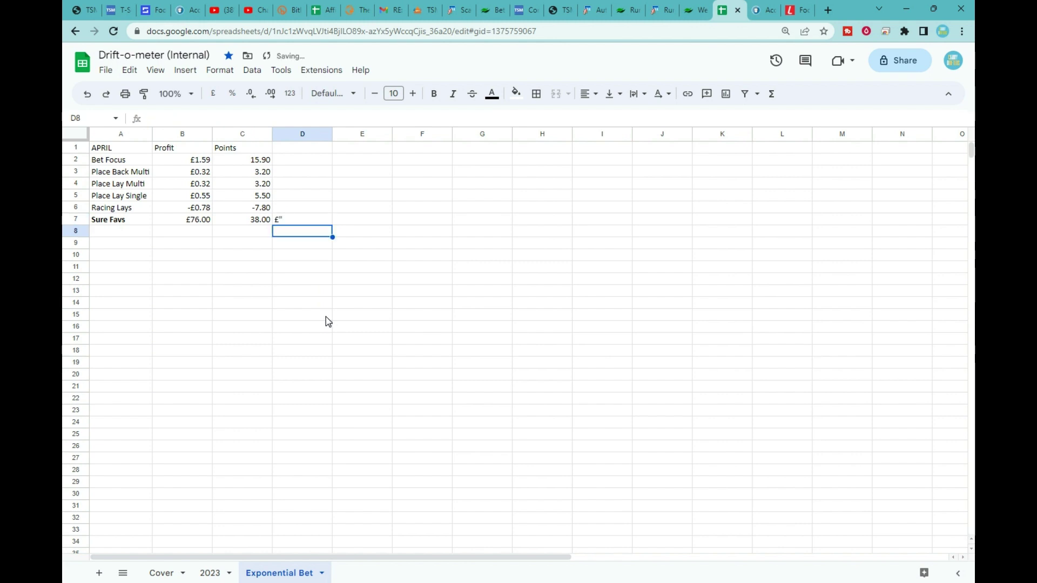
{"action": "key", "text": "Up"}
{"action": "type", "text": "£2"}
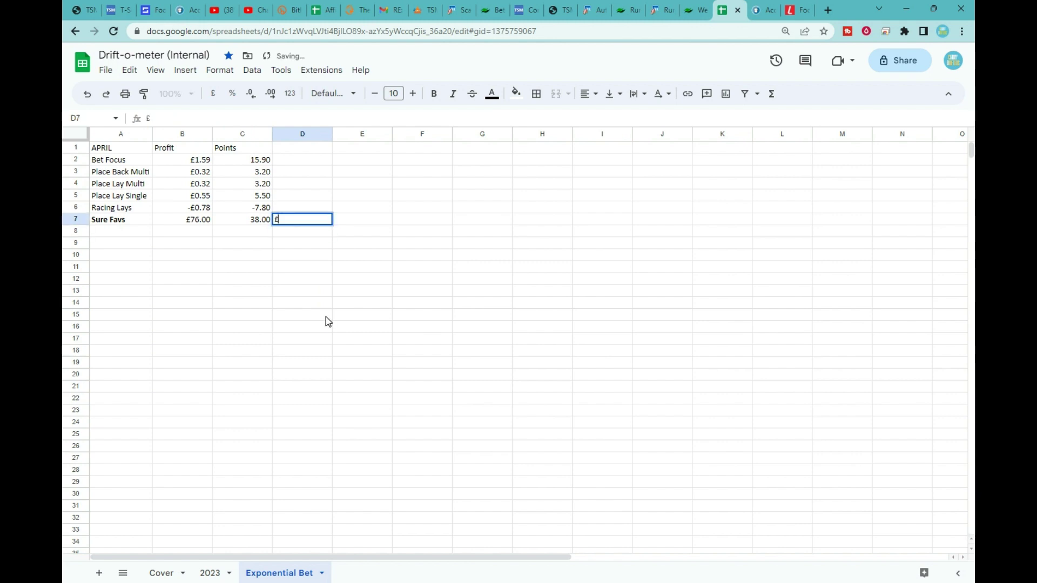
{"action": "key", "text": "Up"}
{"action": "type", "text": ".1"}
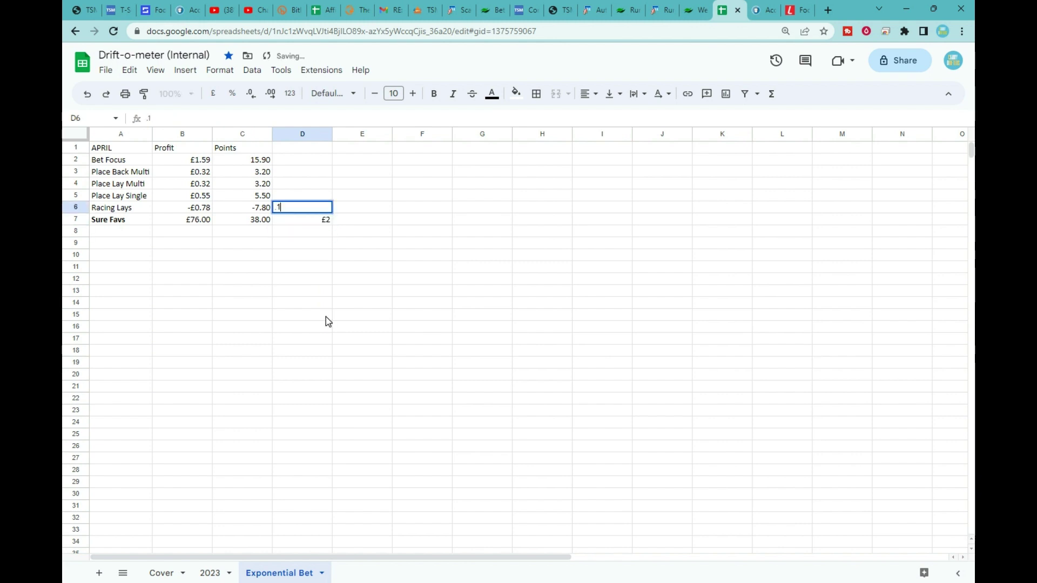
{"action": "key", "text": "ctrl+Return"}
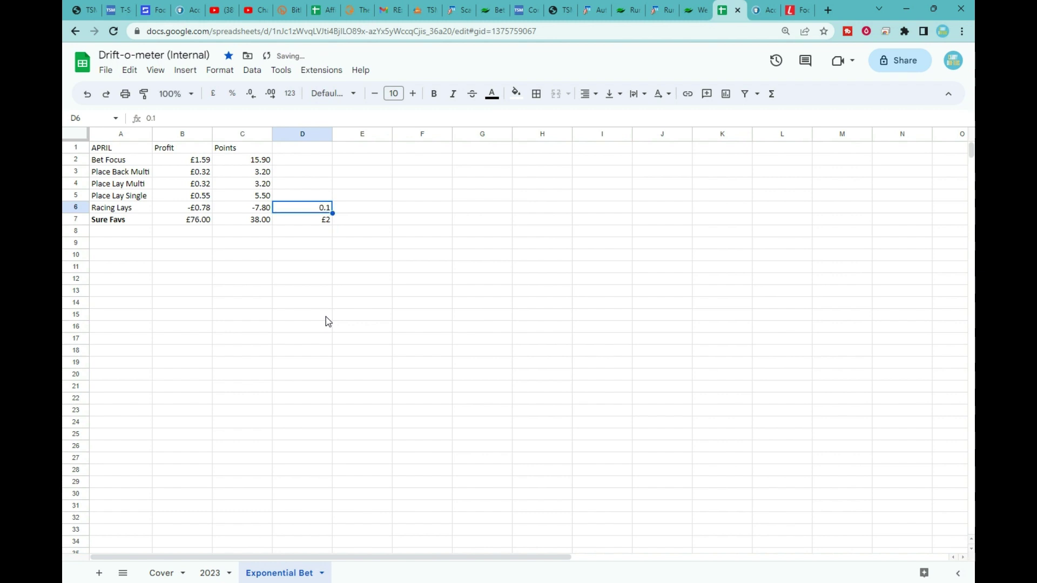
{"action": "key", "text": "Up"}
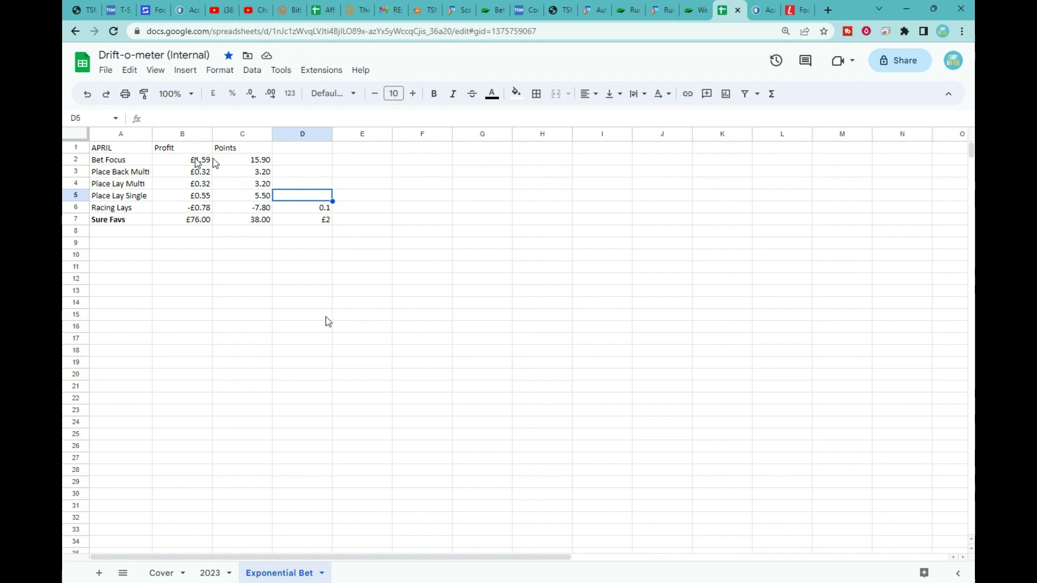
Go through the April profit values from Place Back Multi down to Sure Favs in column B.
{"action": "left_click", "coordinate": [242, 175]}
{"action": "key", "text": "Down"}
{"action": "key", "text": "Left"}
{"action": "key", "text": "Up"}
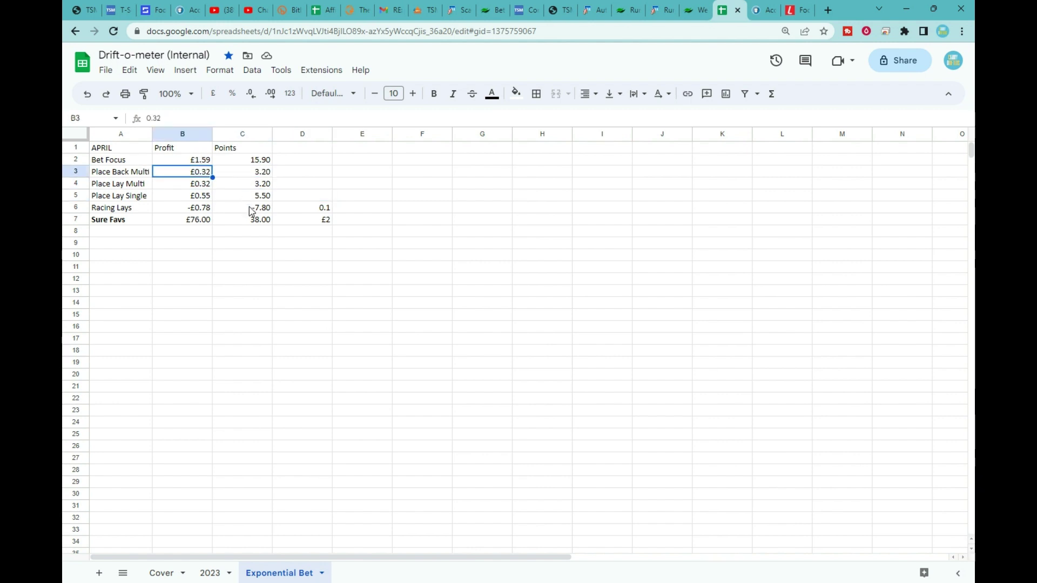
{"action": "key", "text": "Down"}
{"action": "key", "text": "Down"}
{"action": "key", "text": "Down"}
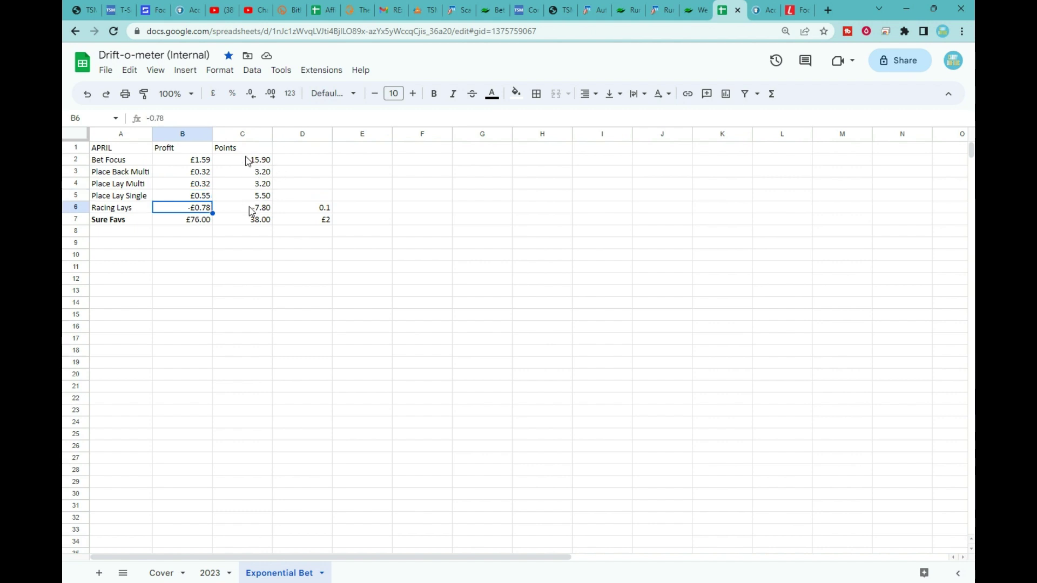
{"action": "left_click", "coordinate": [209, 223]}
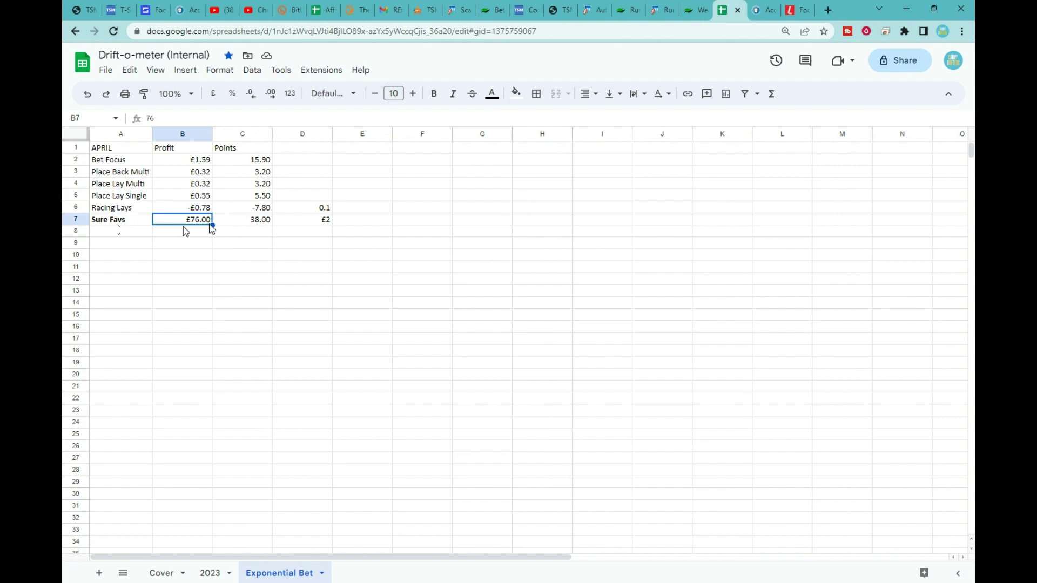
Enter £9.99 in cell E7 of the Sure Favs row.
{"action": "left_click", "coordinate": [307, 224]}
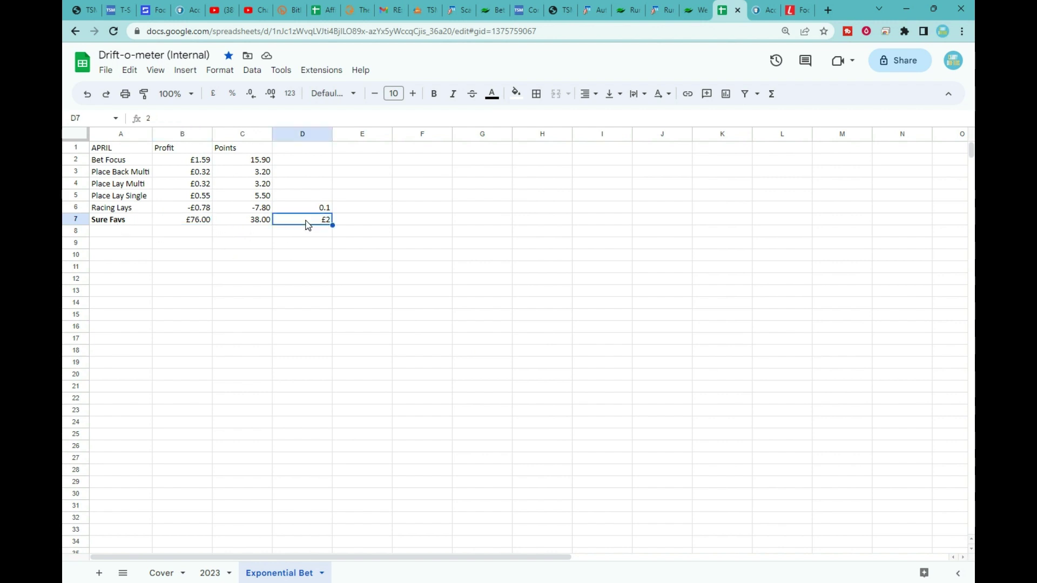
{"action": "key", "text": "Right"}
{"action": "type", "text": "£9.99"}
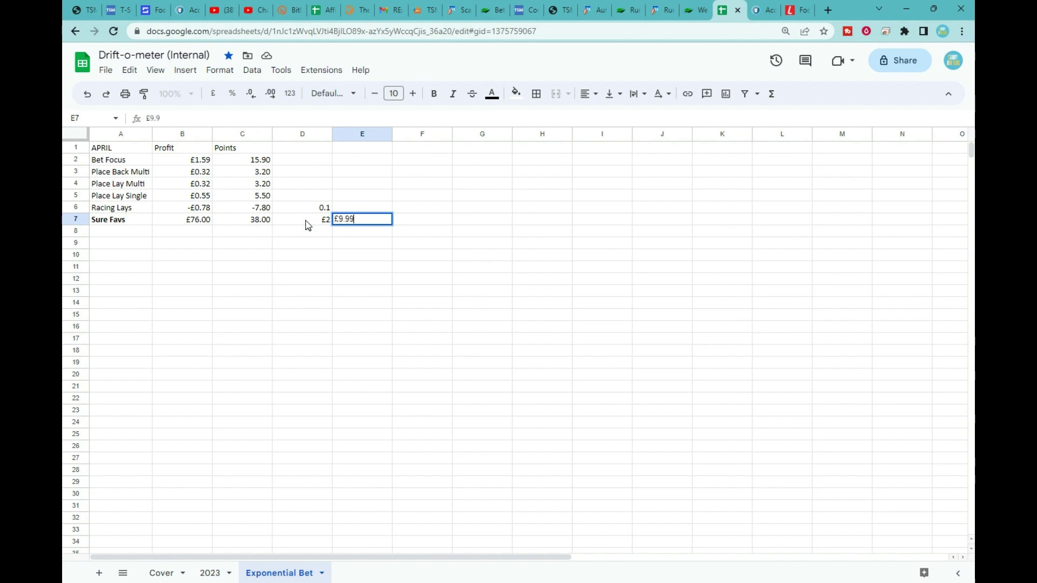
{"action": "key", "text": "Return"}
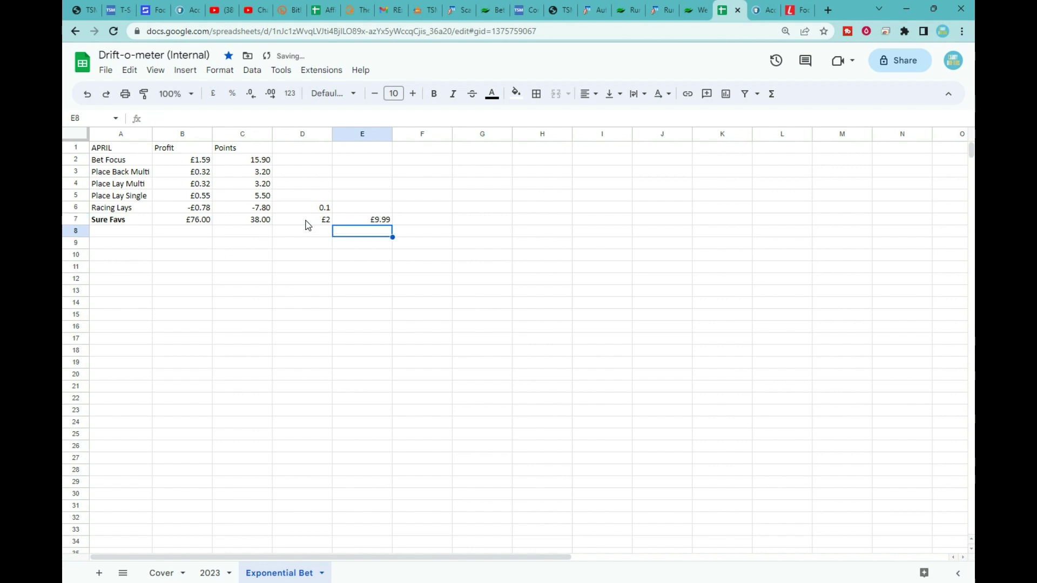
{"action": "key", "text": "Up"}
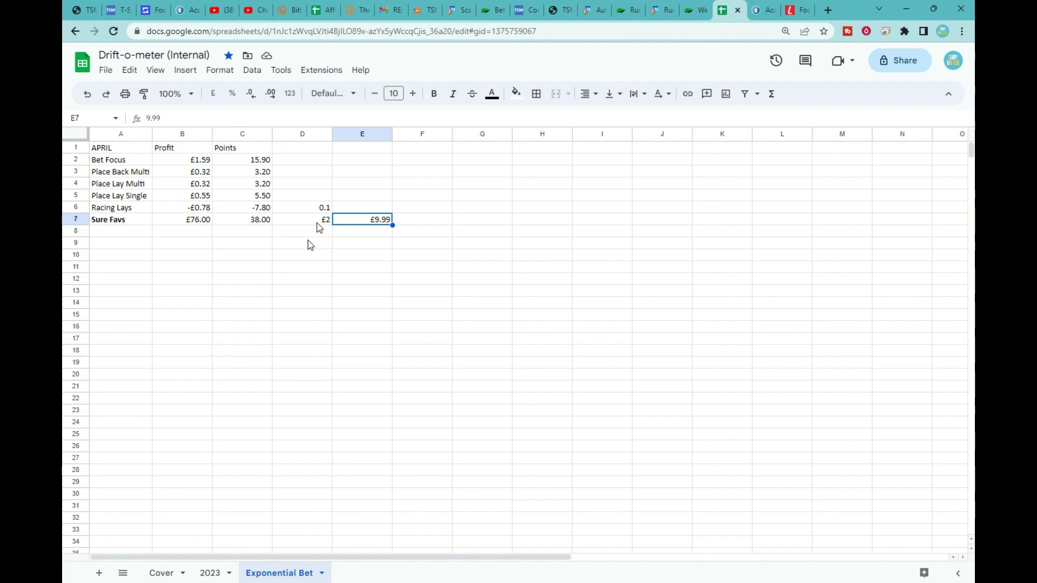
{"action": "key", "text": "Left"}
{"action": "key", "text": "Left"}
{"action": "key", "text": "Left"}
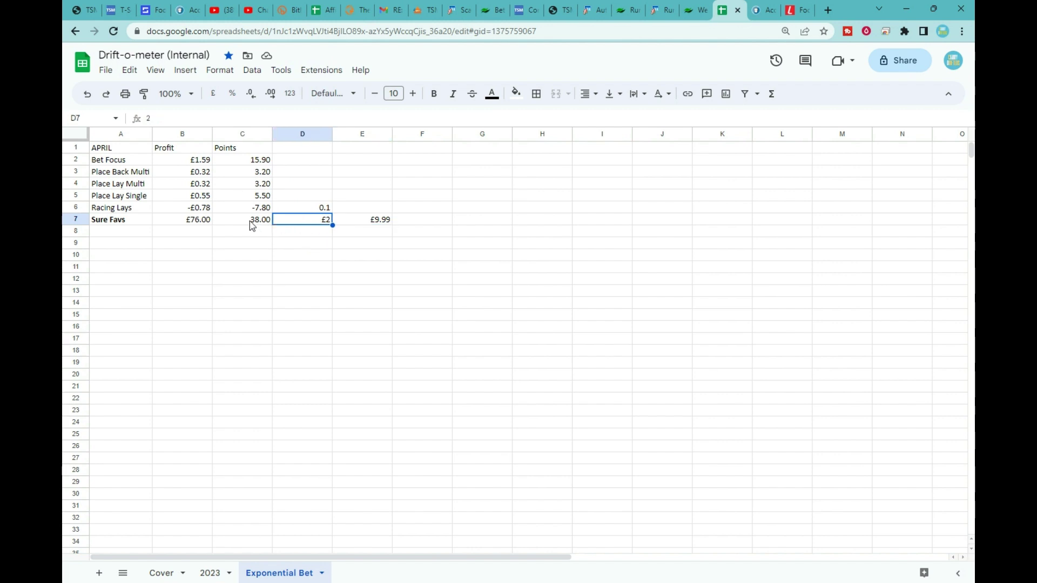
Return to the 2023 sheet, check the Exponential Bet row and sum Dog Lay Forecast's March and April income in F10:G10.
{"action": "left_click", "coordinate": [206, 572]}
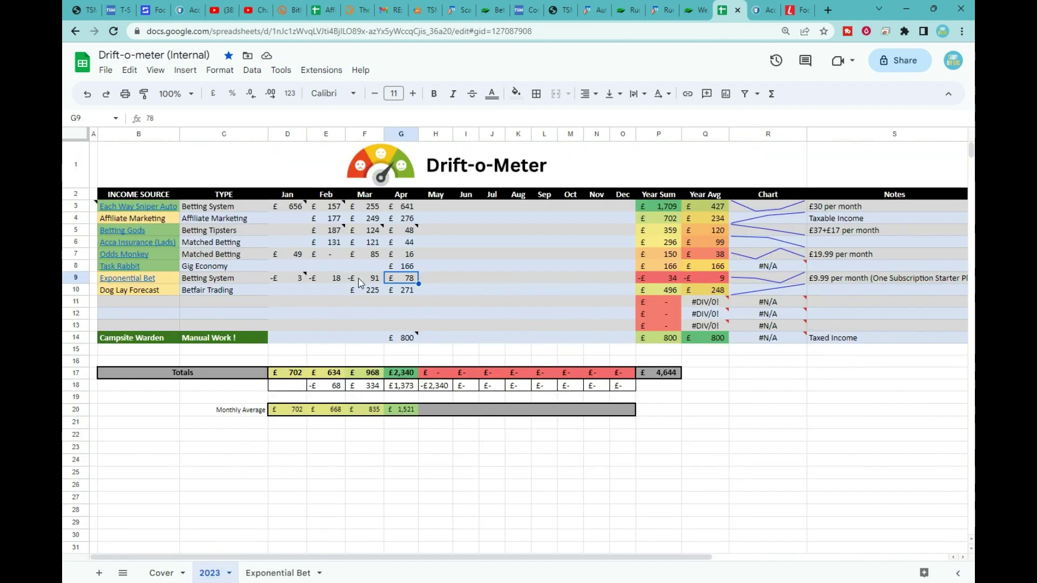
{"action": "mouse_move", "coordinate": [296, 281]}
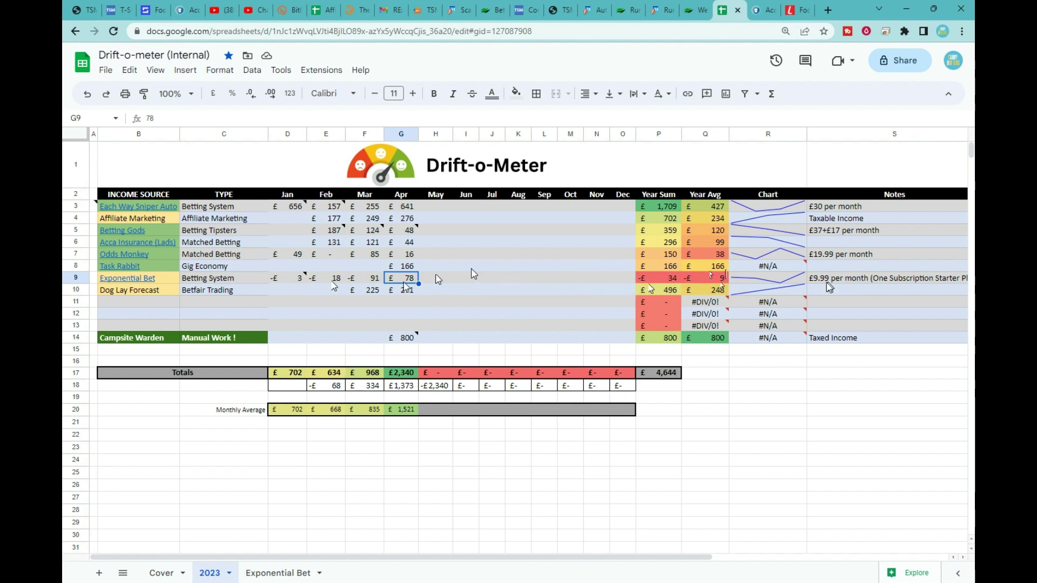
{"action": "key", "text": "Down"}
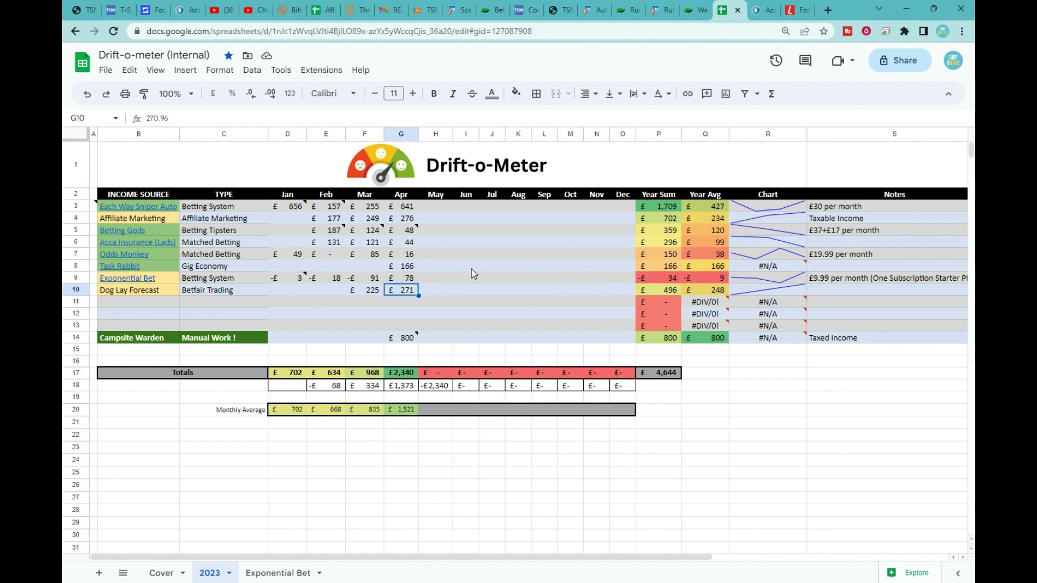
{"action": "key", "text": "Left"}
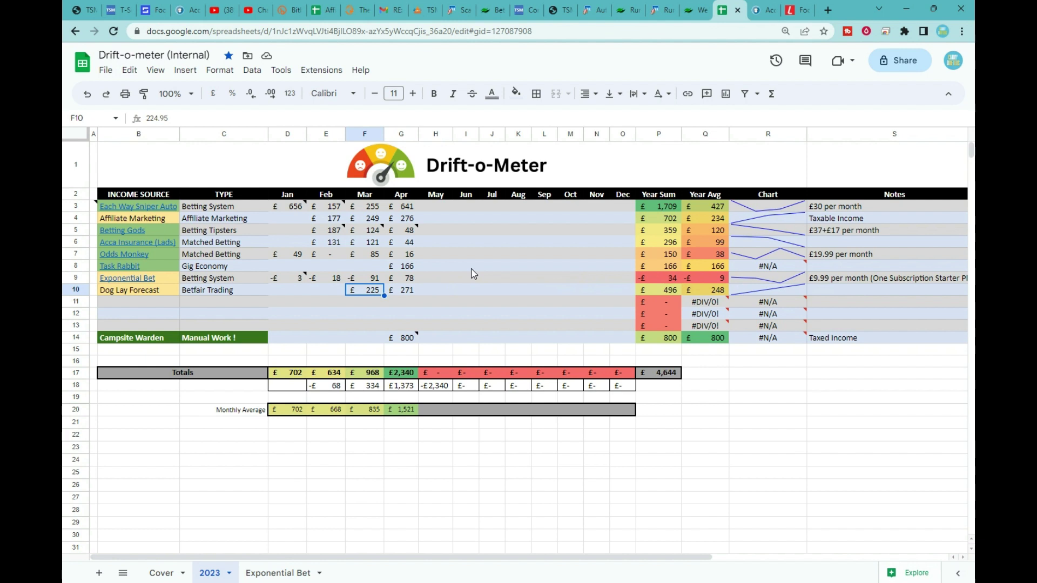
{"action": "key", "text": "shift+Right"}
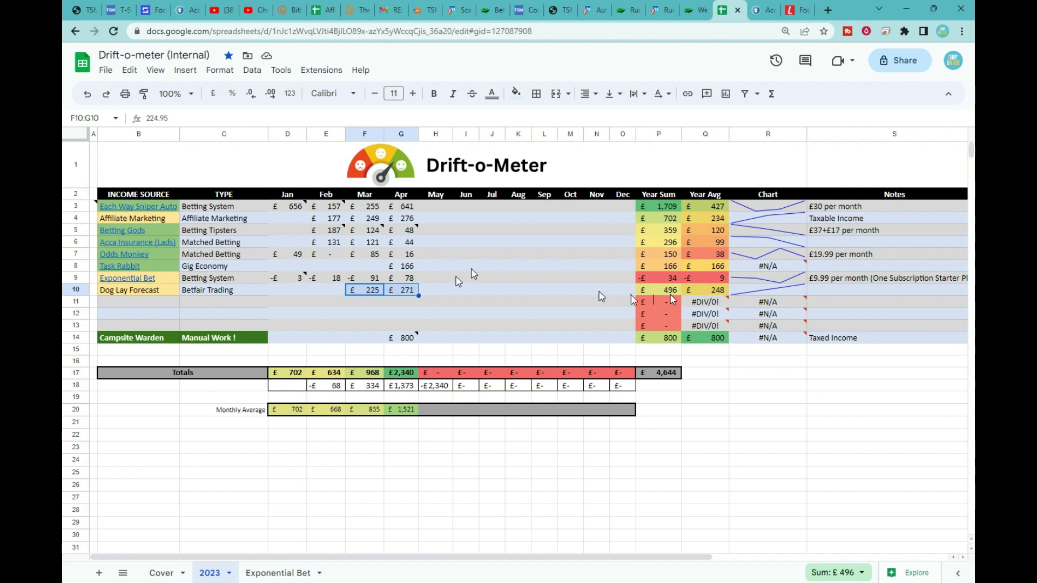
{"action": "left_click", "coordinate": [432, 292]}
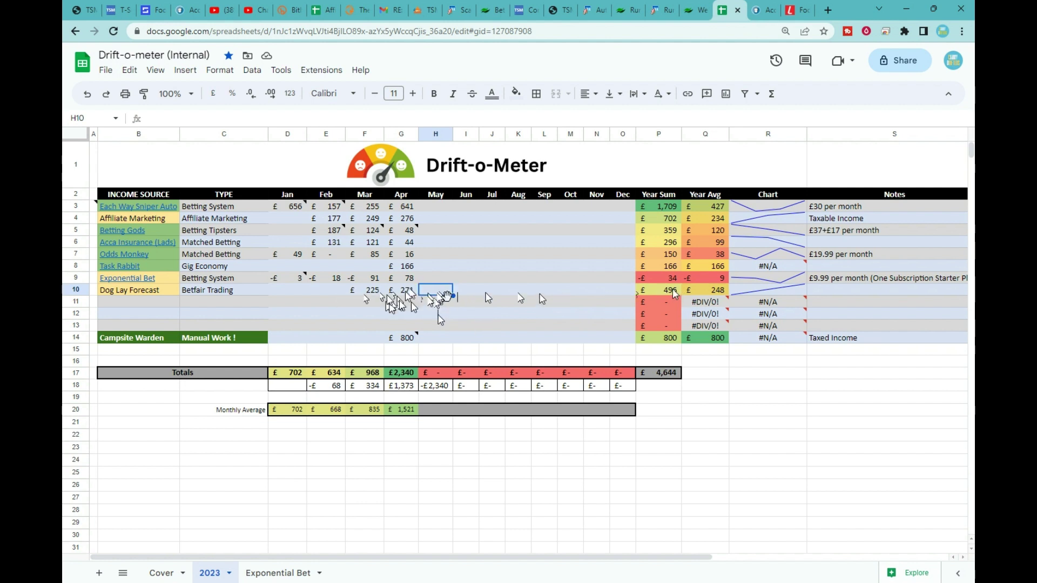
Sum the April income in G3:G10, leaving out the Campsite Warden wage.
{"action": "left_click", "coordinate": [405, 292]}
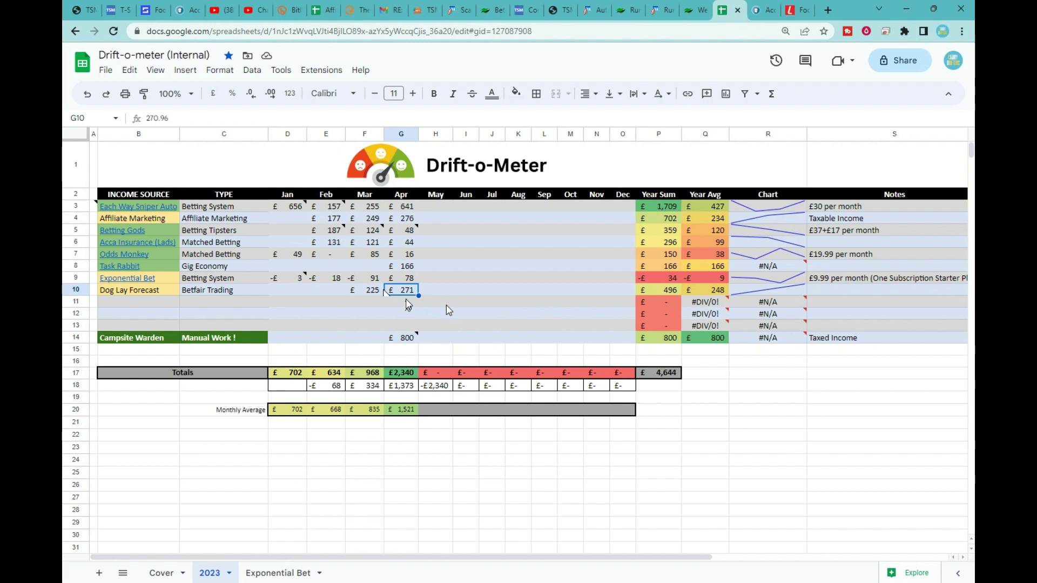
{"action": "key", "text": "shift+Up"}
{"action": "key", "text": "shift+Up"}
{"action": "key", "text": "shift+Up"}
{"action": "key", "text": "shift+Up"}
{"action": "key", "text": "shift+Up"}
{"action": "key", "text": "shift+Up"}
{"action": "key", "text": "shift+Up"}
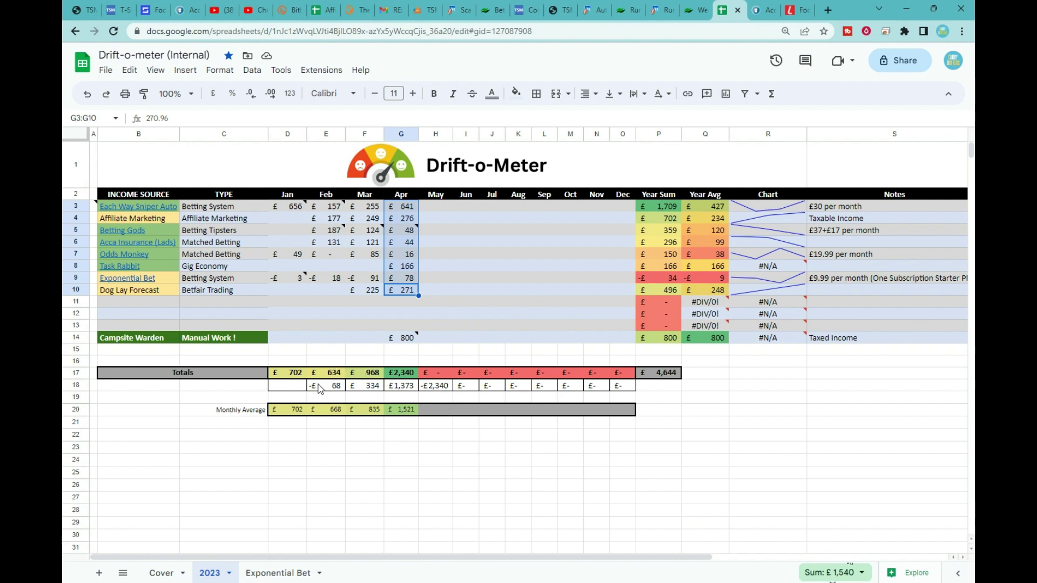
Sum the January to March monthly totals in D17:F17.
{"action": "left_click", "coordinate": [289, 372]}
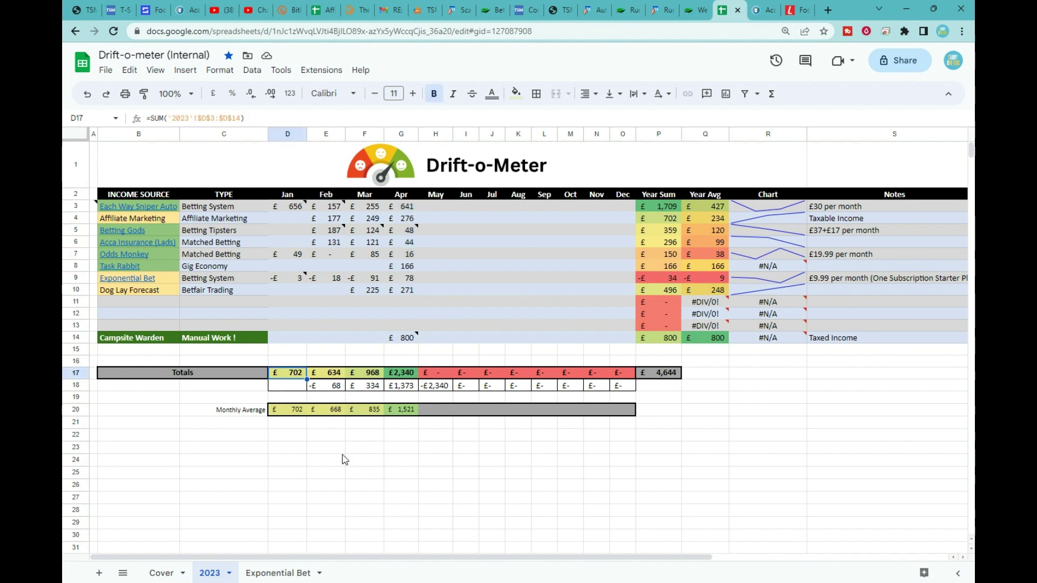
{"action": "key", "text": "shift+Right"}
{"action": "key", "text": "shift+Right"}
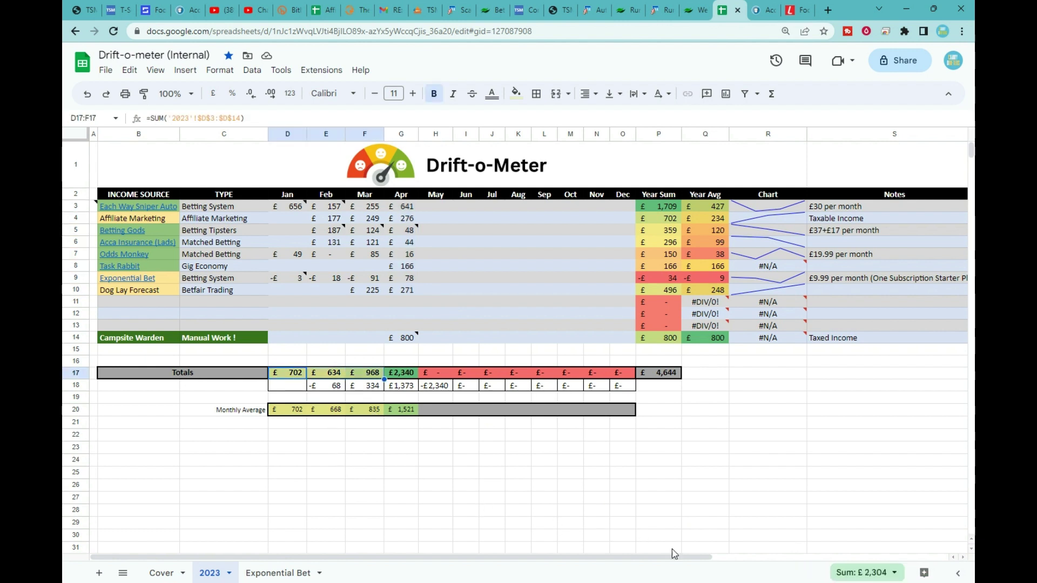
Compare the summary statistics of the January to March totals with those of April's income in G3:G10, excluding the Campsite Warden wage.
{"action": "left_click", "coordinate": [861, 573]}
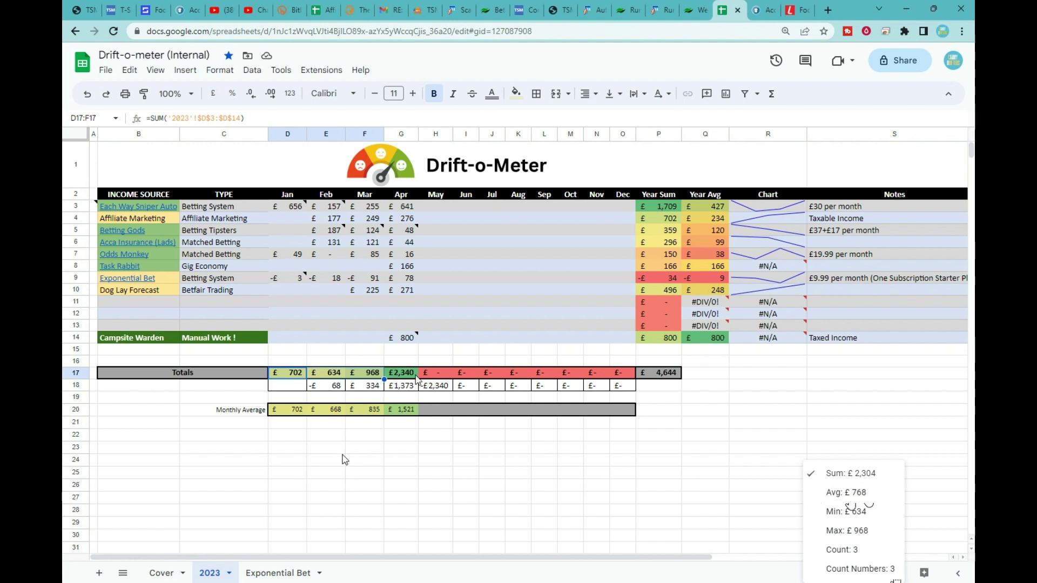
{"action": "left_click", "coordinate": [404, 292]}
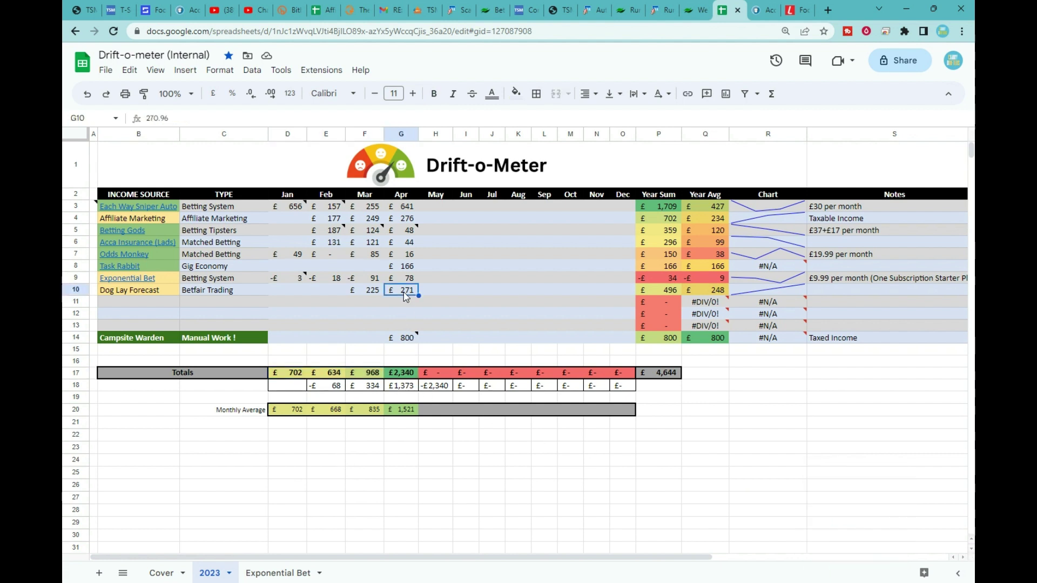
{"action": "key", "text": "shift+Up"}
{"action": "key", "text": "shift+Up"}
{"action": "key", "text": "shift+Up"}
{"action": "key", "text": "shift+Up"}
{"action": "key", "text": "shift+Up"}
{"action": "key", "text": "shift+Up"}
{"action": "key", "text": "shift+Up"}
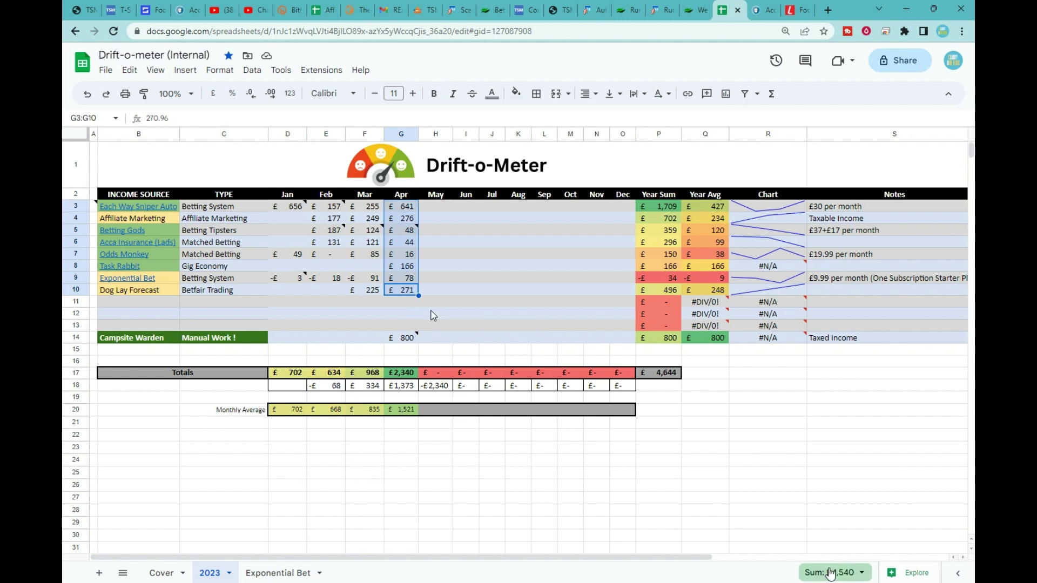
{"action": "left_click", "coordinate": [848, 576]}
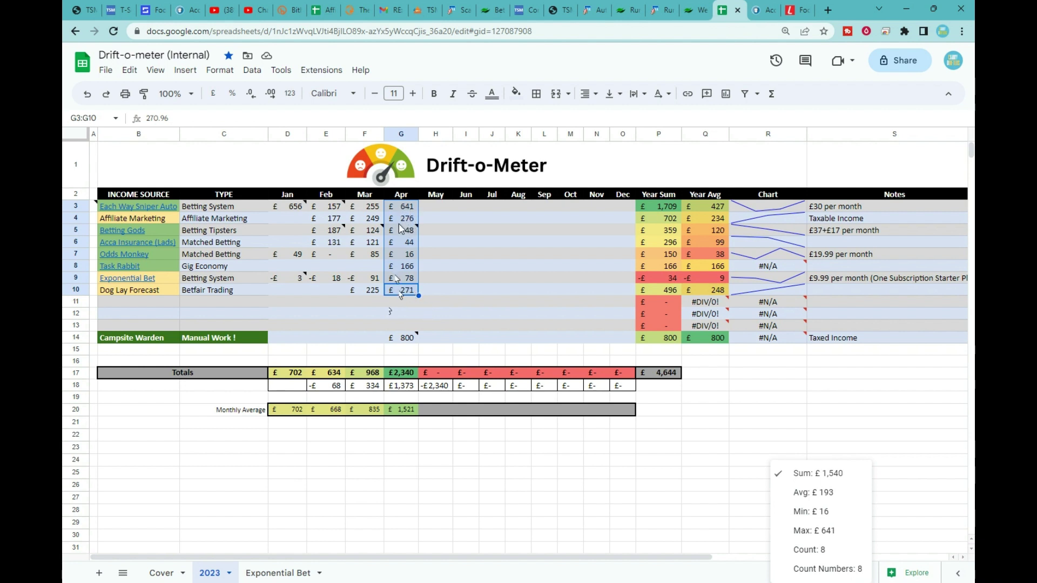
Check the April total in cell G17 of the Totals row.
{"action": "mouse_move", "coordinate": [380, 229]}
{"action": "left_click", "coordinate": [401, 440]}
{"action": "key", "text": "Up"}
{"action": "key", "text": "Up"}
{"action": "key", "text": "Up"}
{"action": "key", "text": "Up"}
{"action": "key", "text": "Up"}
{"action": "key", "text": "Up"}
{"action": "key", "text": "Up"}
{"action": "key", "text": "Up"}
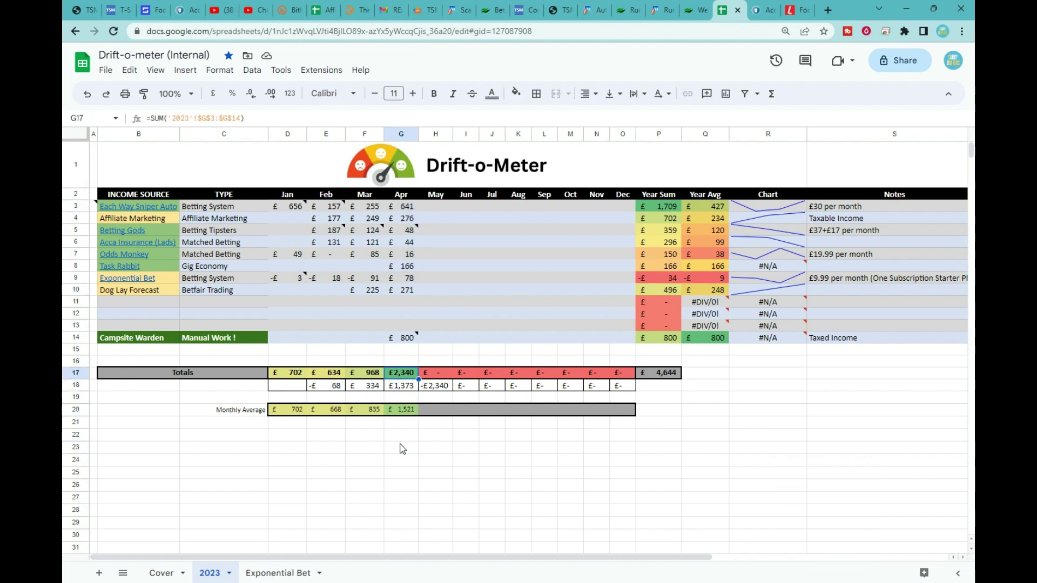
Check the Campsite Warden row's earlier months and read the note on its April wage in G14.
{"action": "key", "text": "Left"}
{"action": "key", "text": "Left"}
{"action": "key", "text": "Left"}
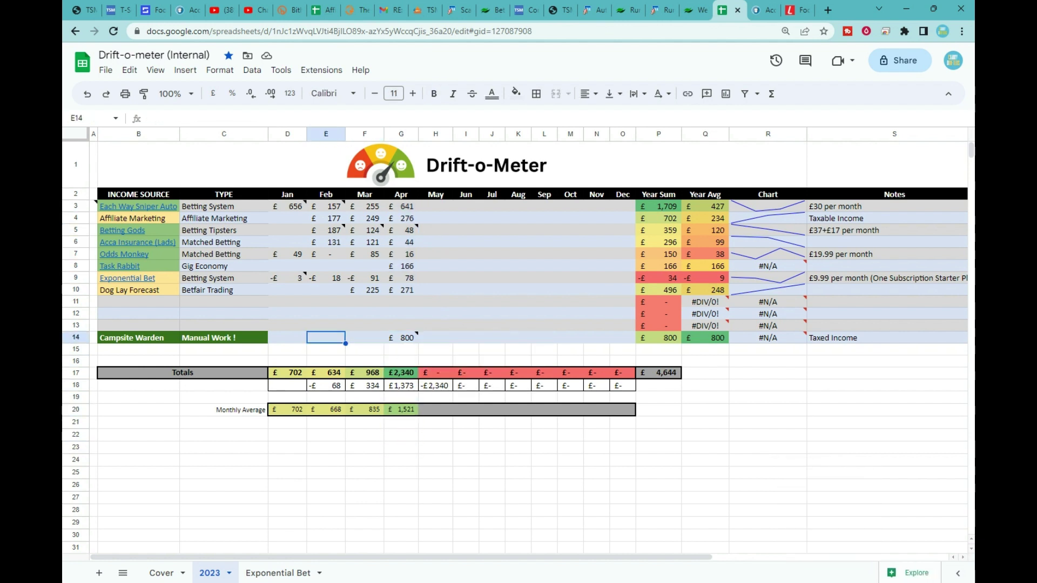
{"action": "key", "text": "Right"}
{"action": "key", "text": "Right"}
{"action": "key", "text": "Right"}
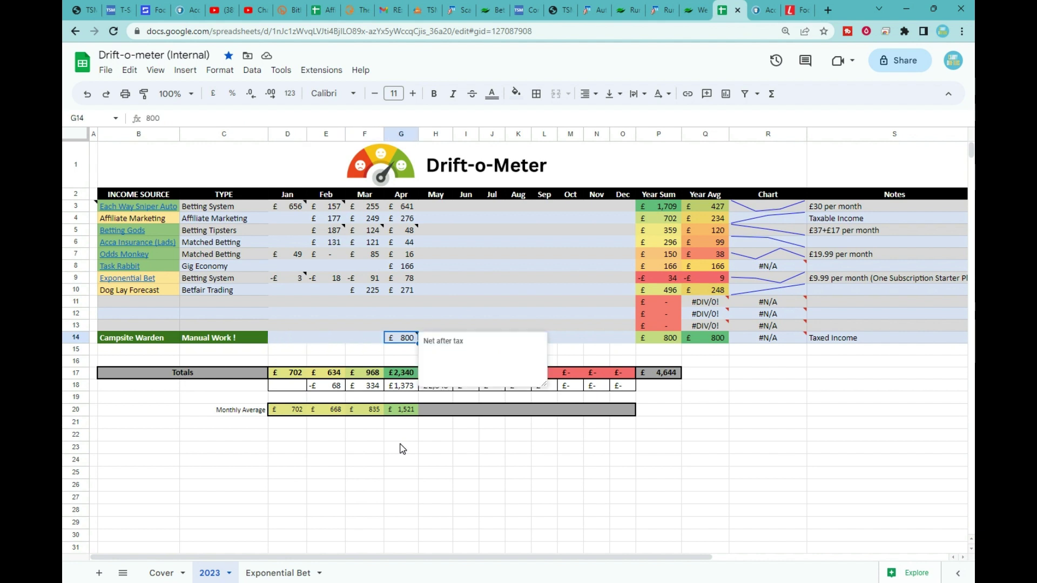
Review the Campsite Warden row from its name in B14 across the monthly cells to June, returning to April.
{"action": "left_click", "coordinate": [158, 341]}
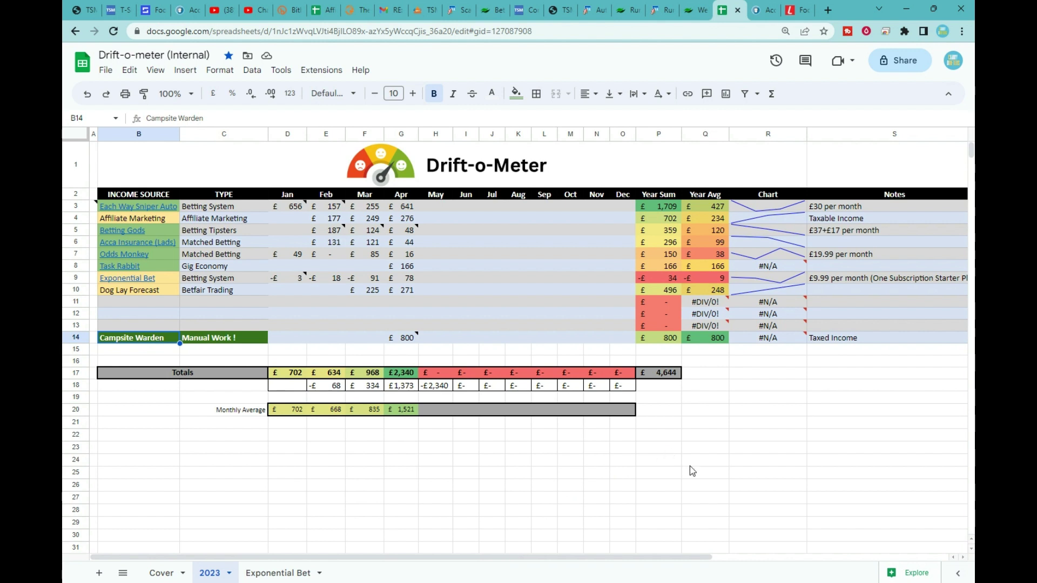
{"action": "key", "text": "Right"}
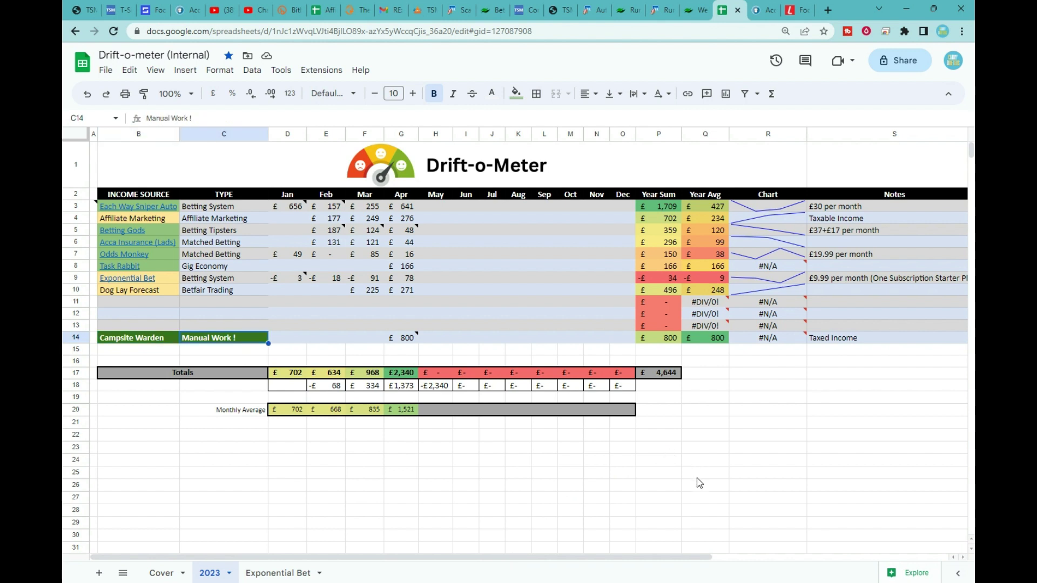
{"action": "key", "text": "Right"}
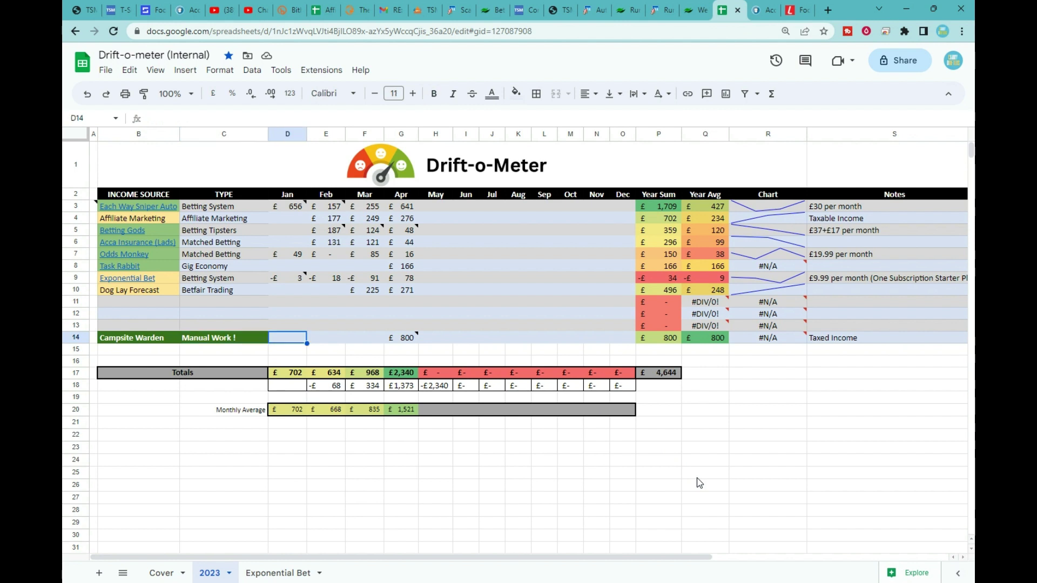
{"action": "key", "text": "Right"}
{"action": "key", "text": "Right"}
{"action": "key", "text": "Right"}
{"action": "key", "text": "Left"}
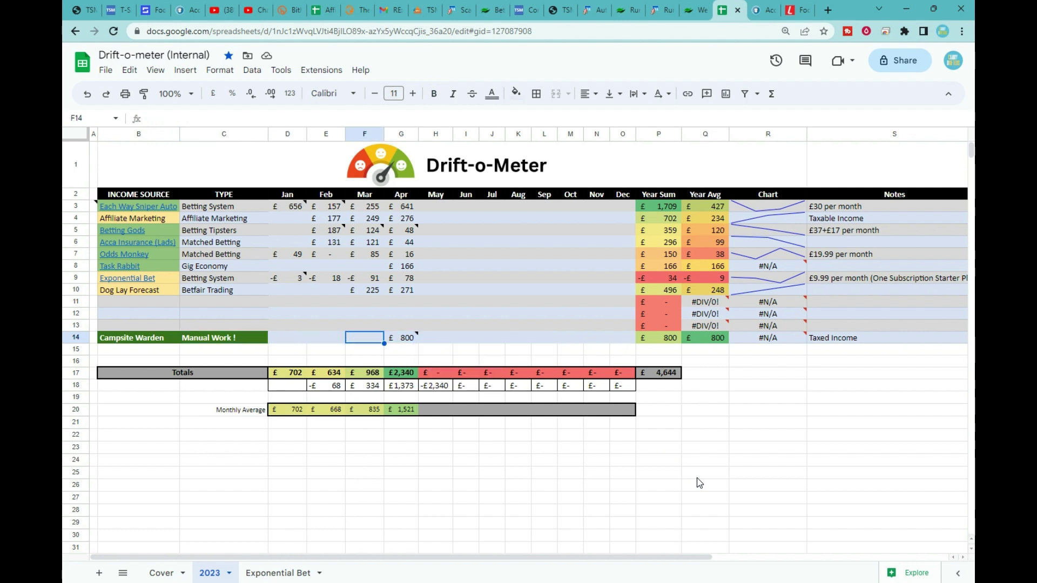
{"action": "key", "text": "Right"}
{"action": "key", "text": "Right"}
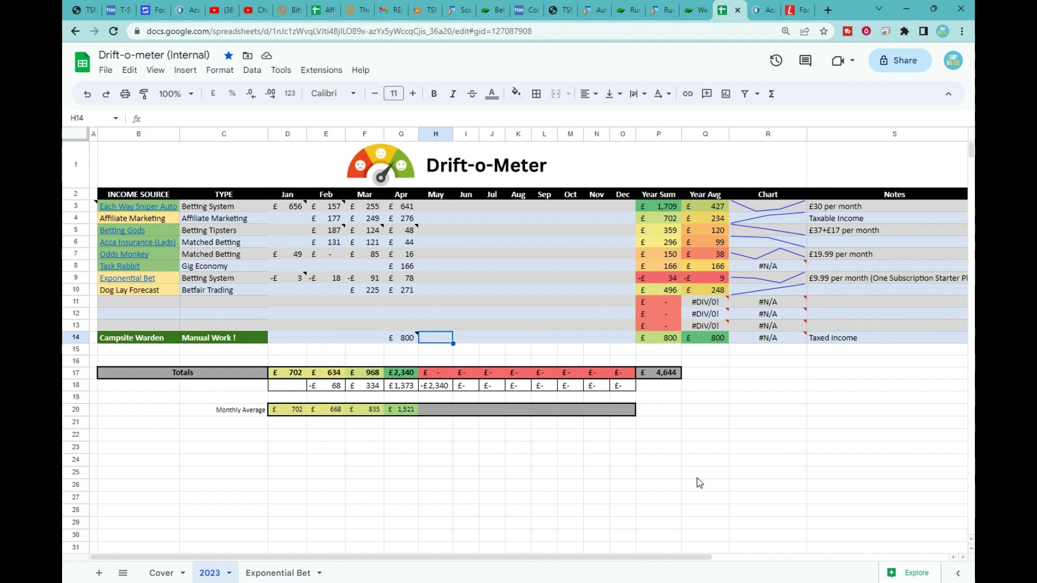
{"action": "key", "text": "Right"}
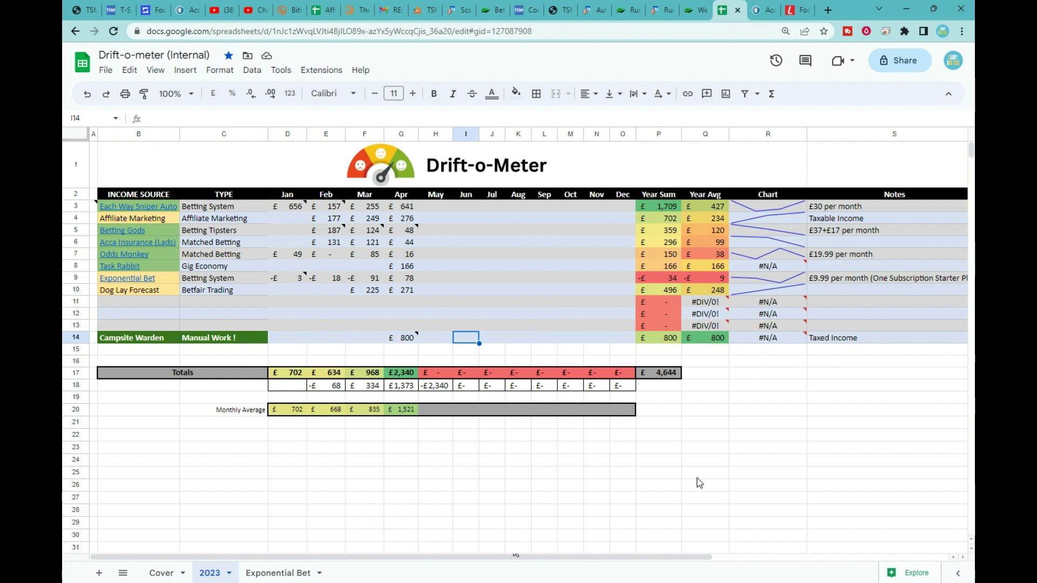
{"action": "key", "text": "Left"}
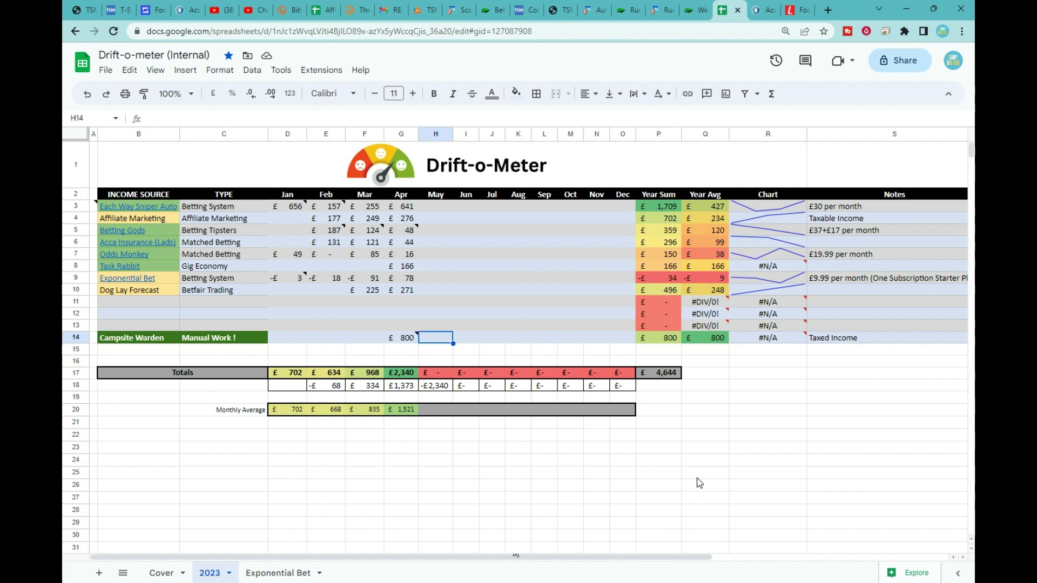
{"action": "key", "text": "Left"}
{"action": "key", "text": "Right"}
{"action": "key", "text": "Right"}
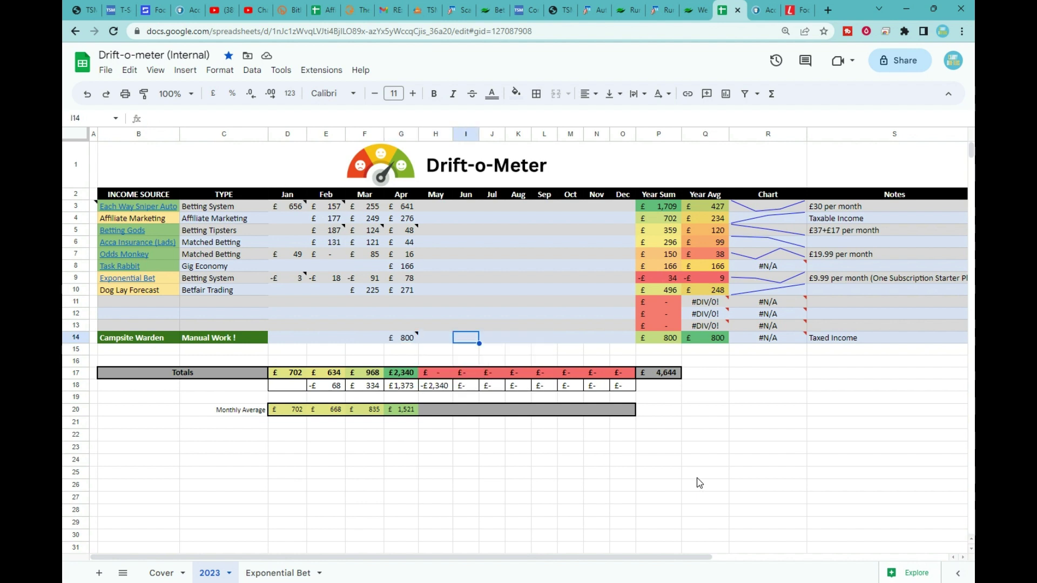
{"action": "key", "text": "Left"}
{"action": "key", "text": "Left"}
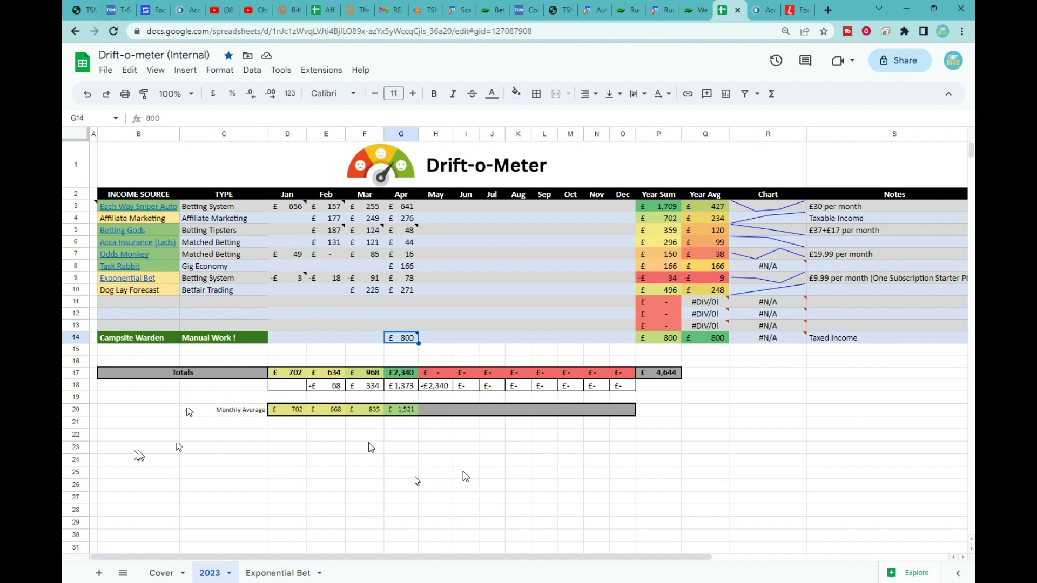
Review the April total in G17 together with the note on the Campsite Warden wage in G14.
{"action": "left_click", "coordinate": [592, 477]}
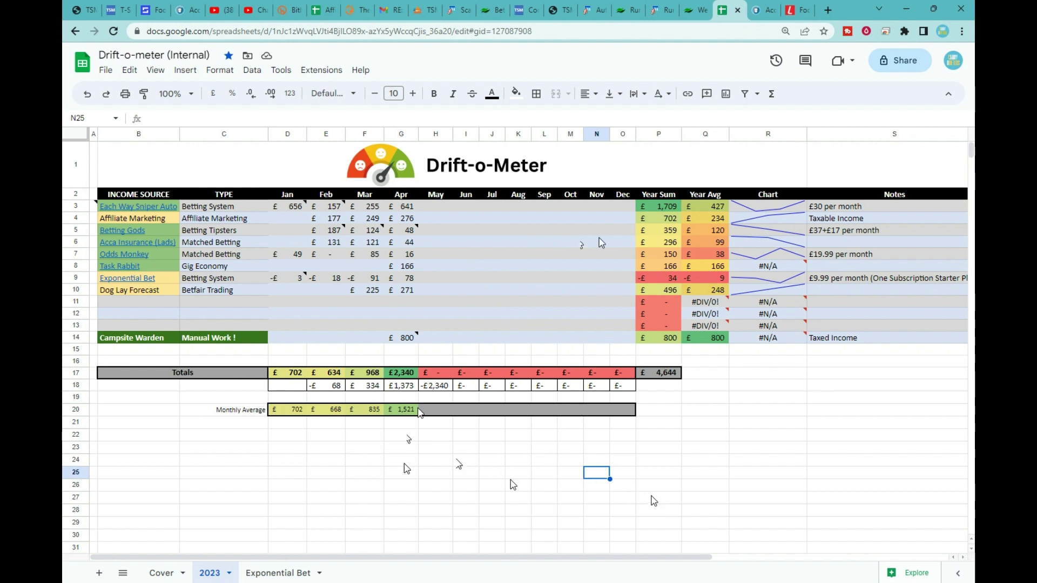
{"action": "left_click", "coordinate": [400, 364]}
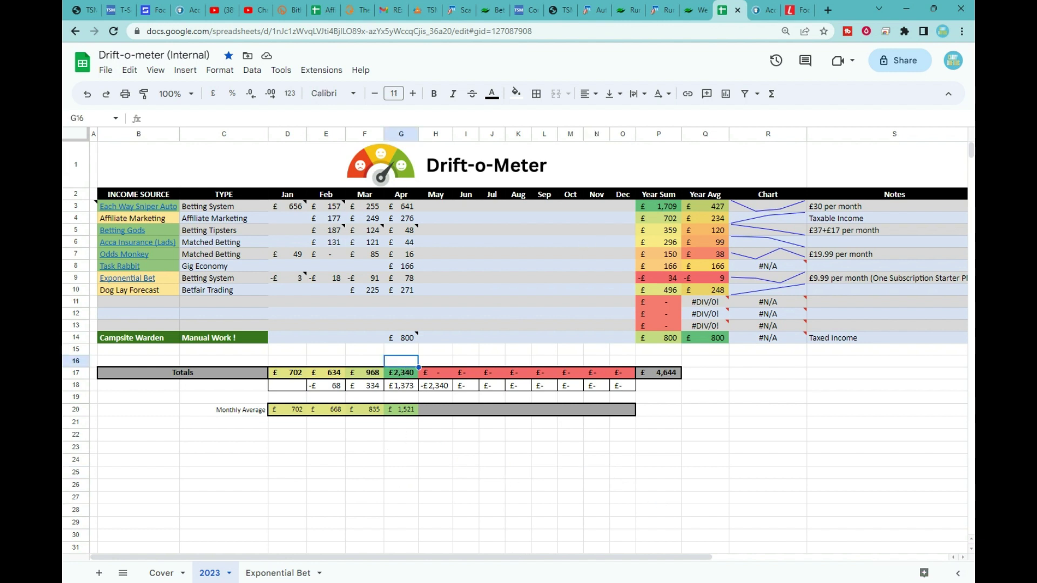
{"action": "left_click", "coordinate": [402, 373]}
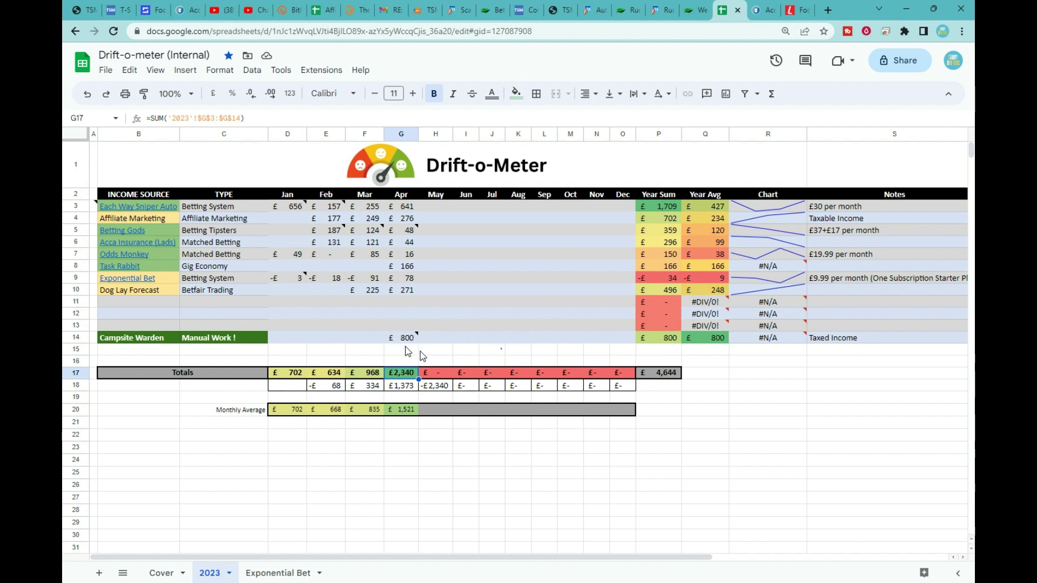
{"action": "mouse_move", "coordinate": [403, 342]}
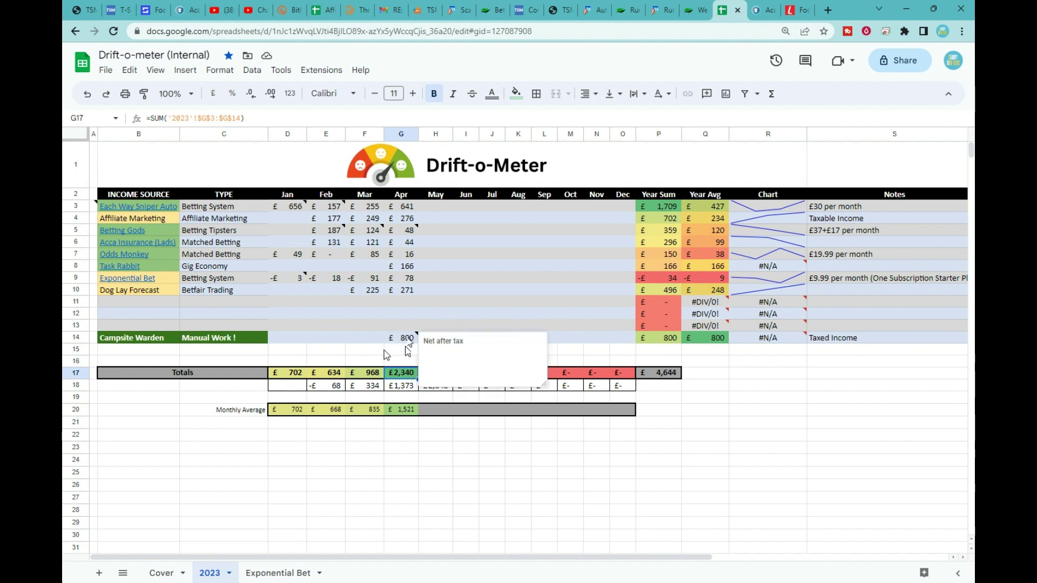